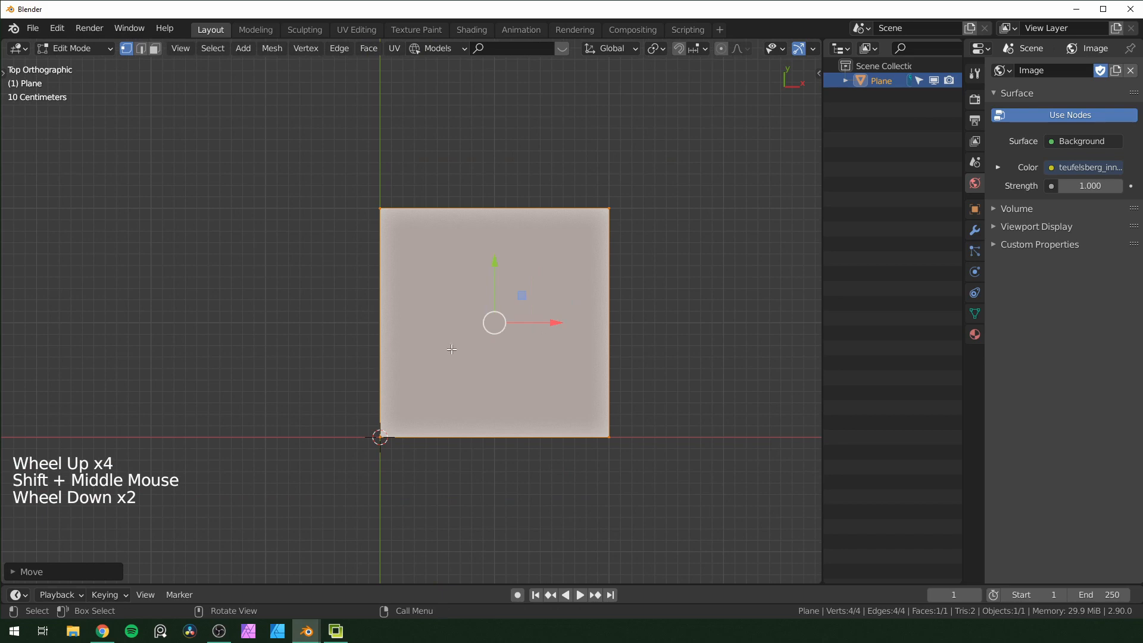
- Leave edit mode and check the plane's dimensions in its transform properties
{"action": "key", "text": "Tab"}
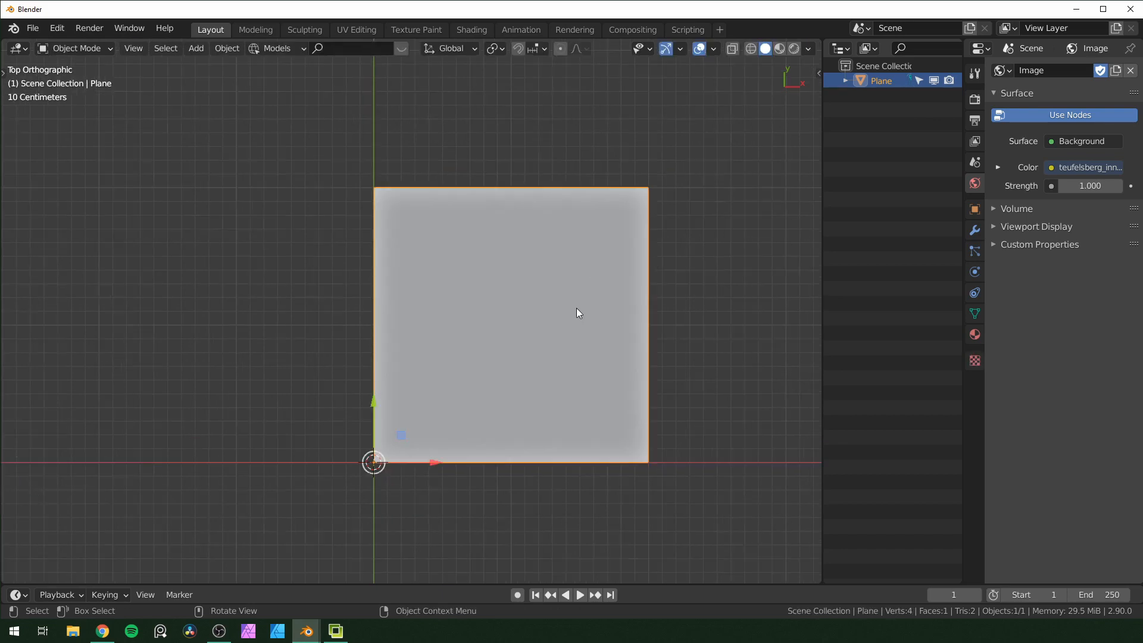
{"action": "key", "text": "n"}
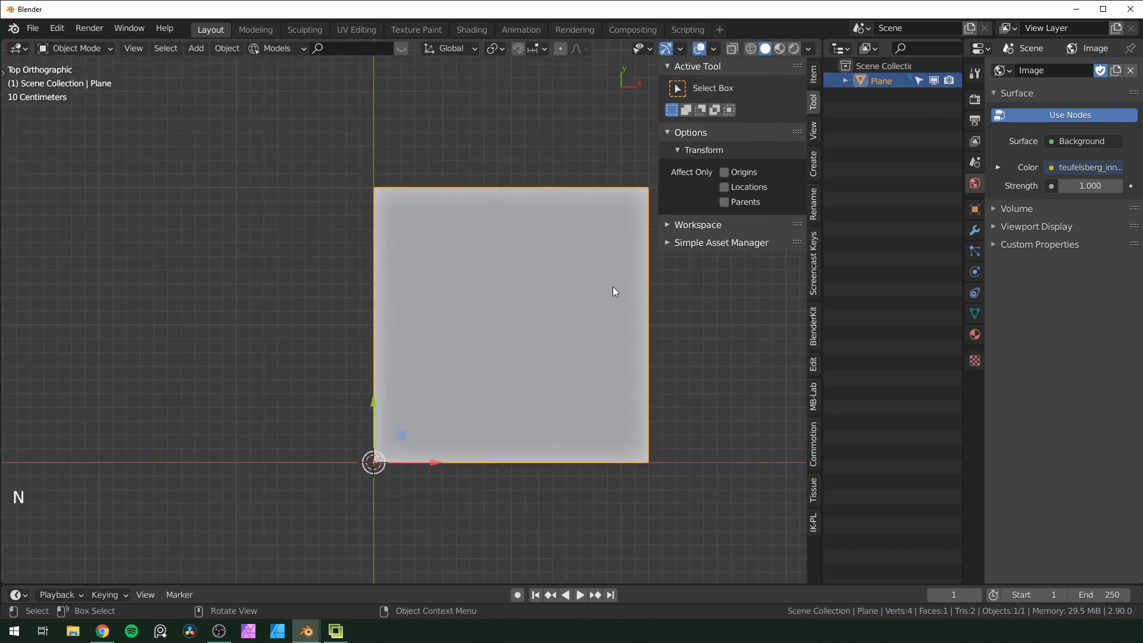
{"action": "left_click", "coordinate": [812, 74]}
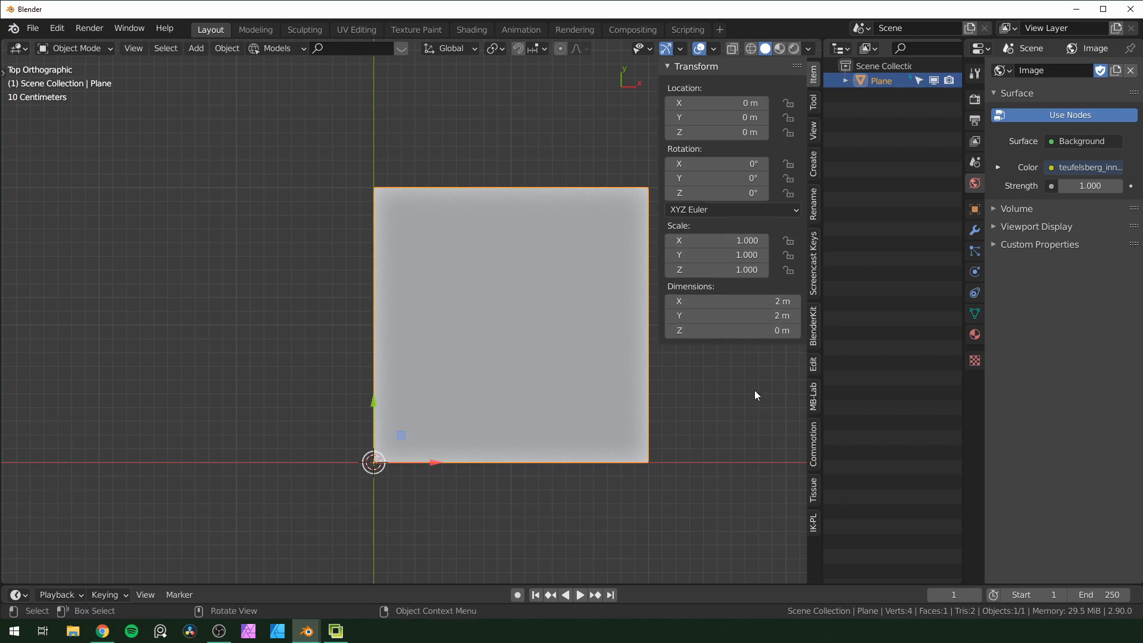
{"action": "key", "text": "n"}
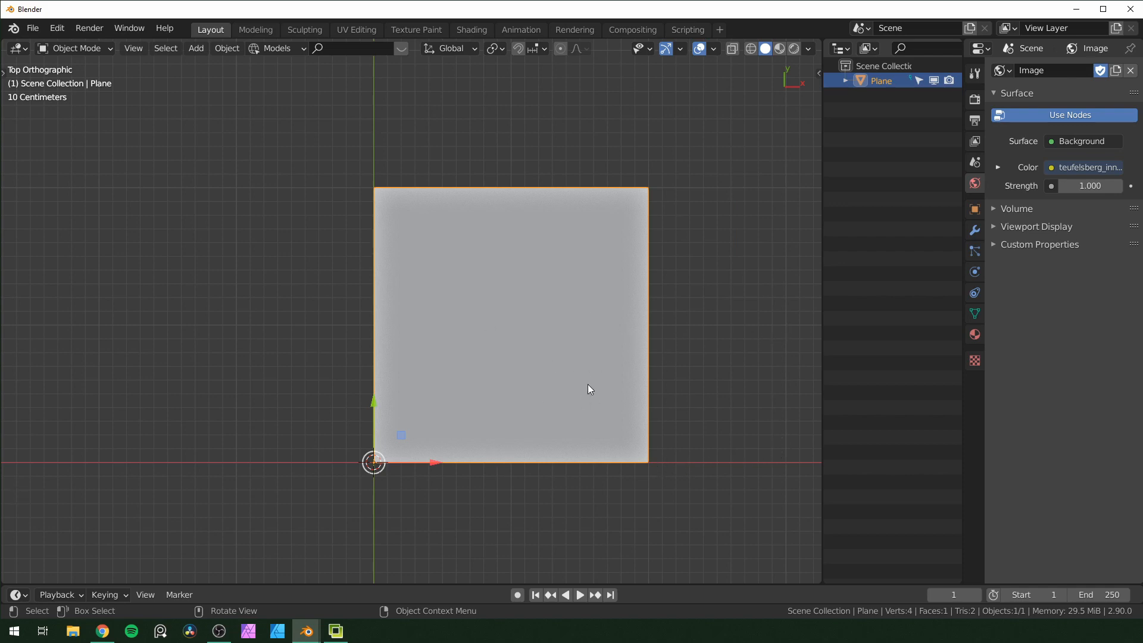
- Subdivide the plane's mesh in edit mode with 19 cuts
{"action": "key", "text": "Tab"}
{"action": "key", "text": "ctrl"}
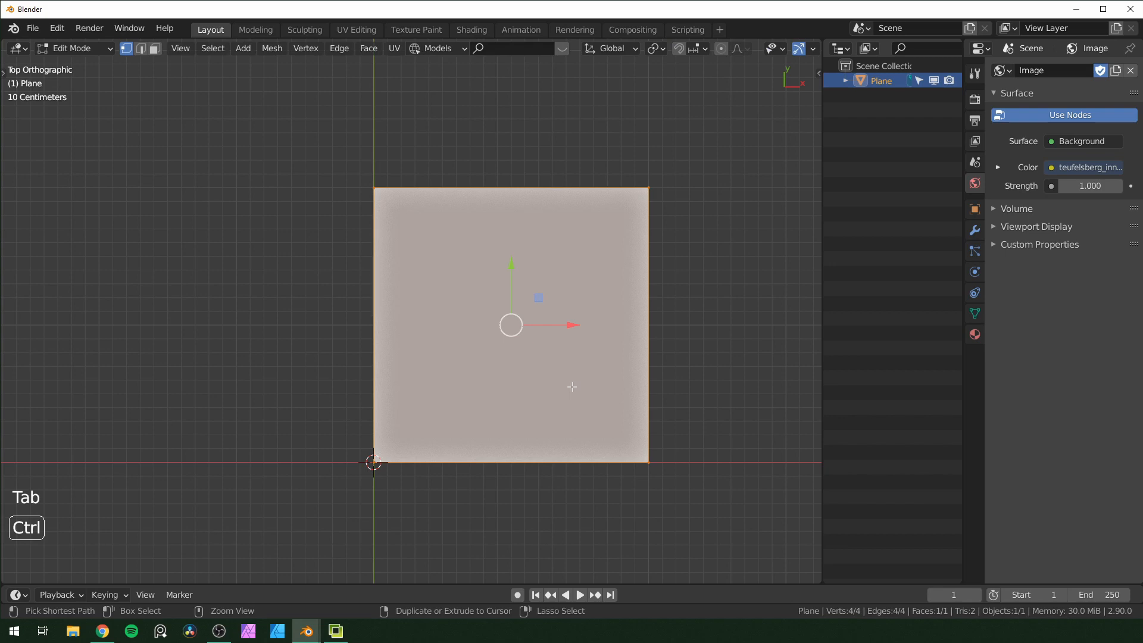
{"action": "right_click", "coordinate": [571, 386]}
{"action": "left_click", "coordinate": [547, 251]}
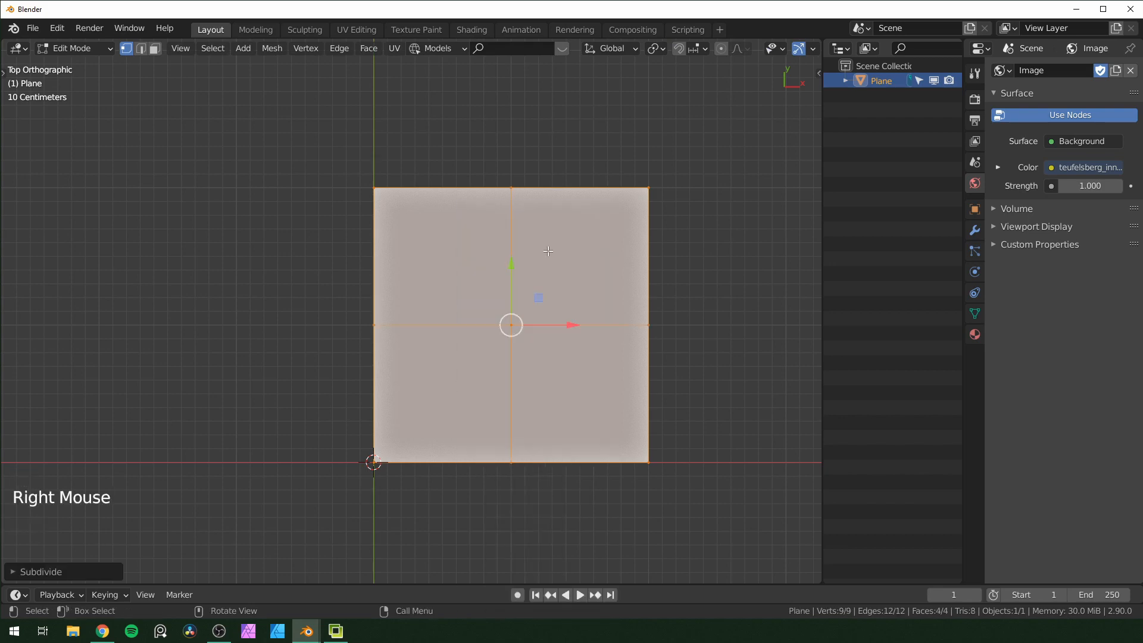
{"action": "left_click", "coordinate": [12, 572]}
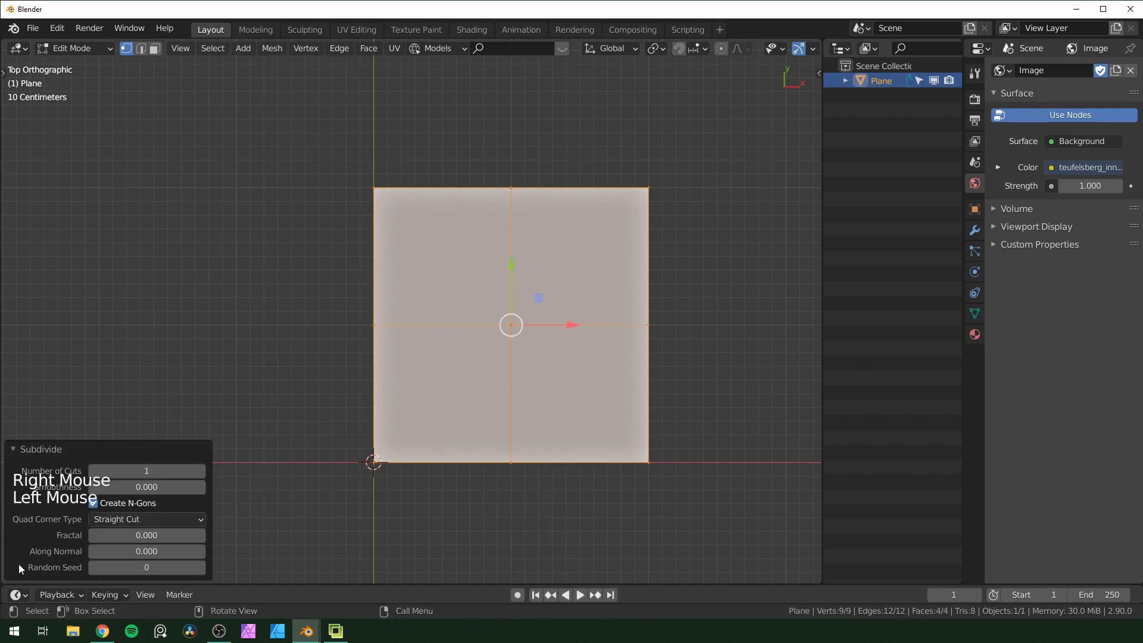
{"action": "double_click", "coordinate": [161, 471]}
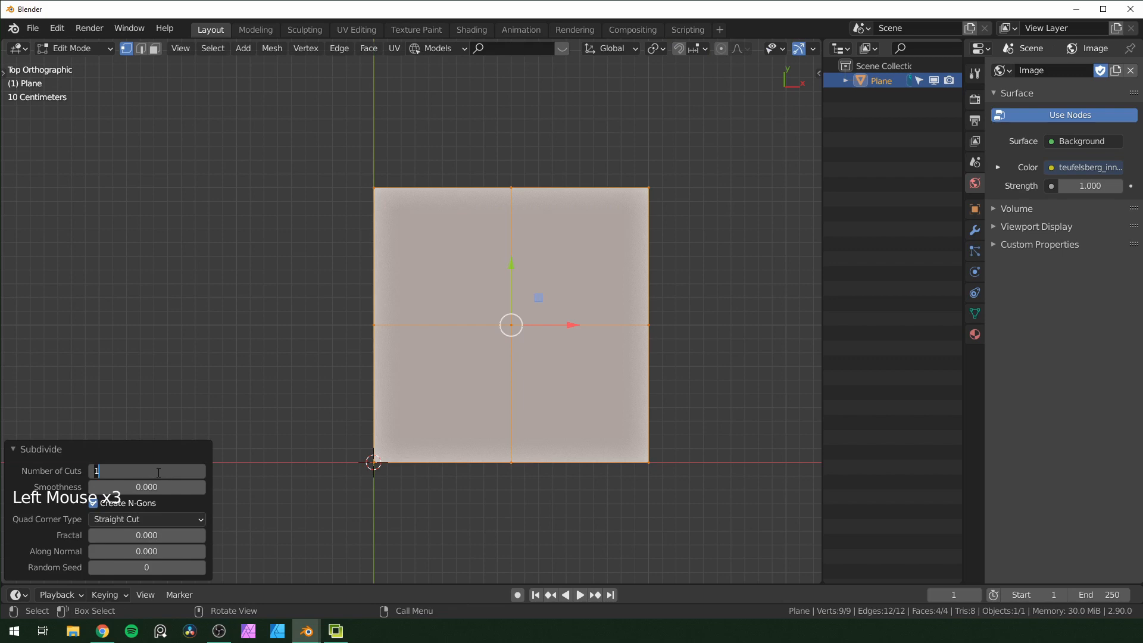
{"action": "type", "text": "19"}
{"action": "key", "text": "Return"}
{"action": "scroll", "coordinate": [378, 489], "scroll_direction": "up", "scroll_amount": 2}
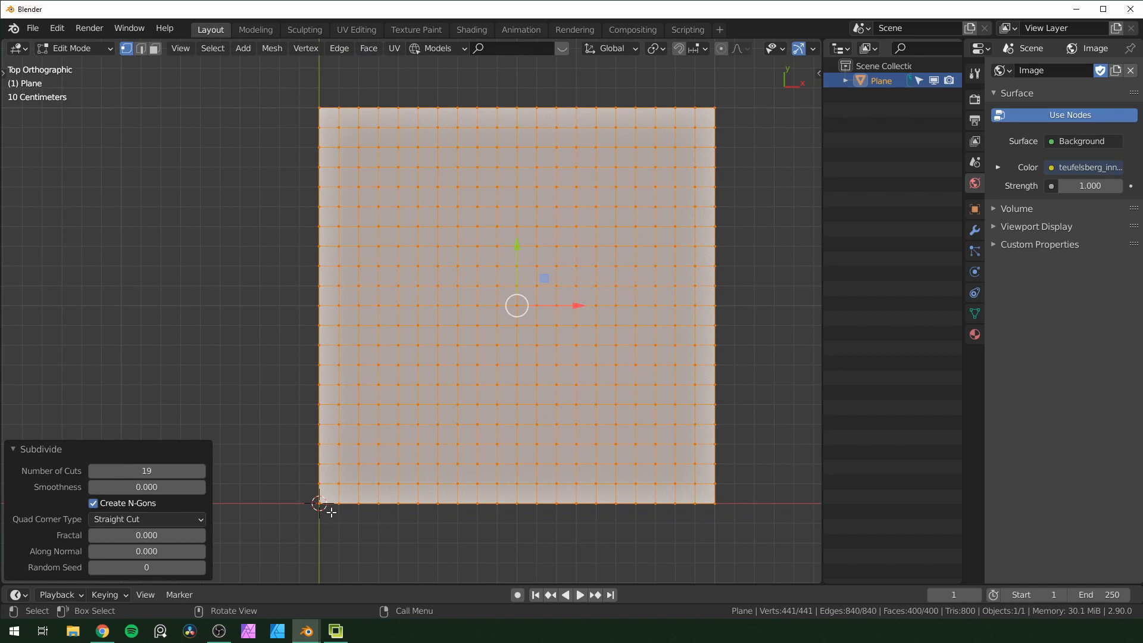
{"action": "scroll", "coordinate": [544, 347], "scroll_direction": "down", "scroll_amount": 1}
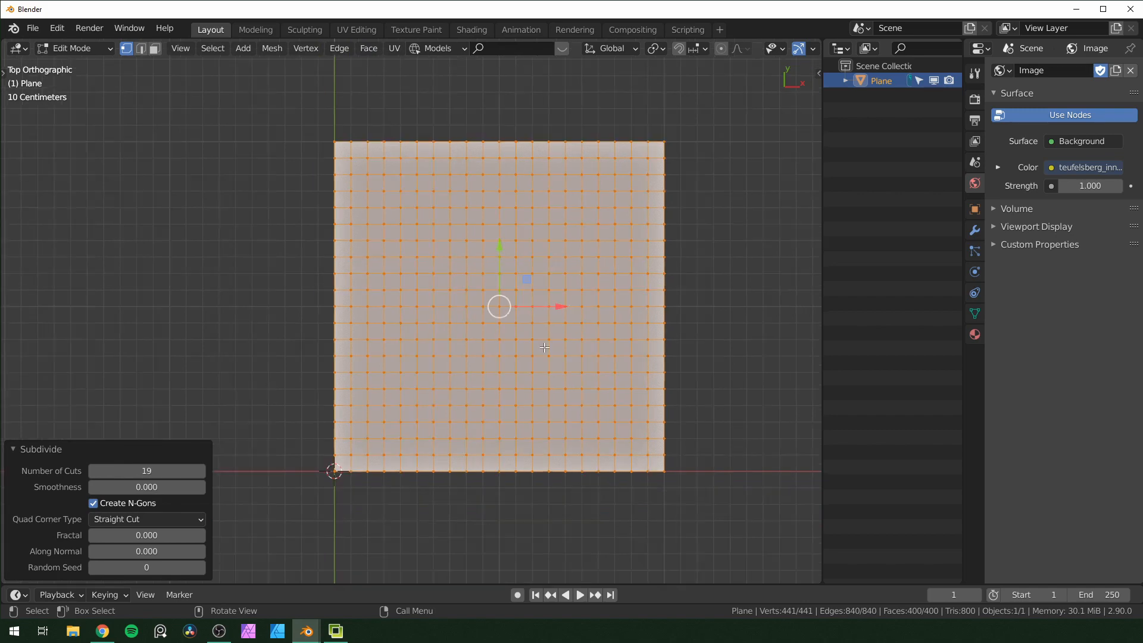
- Add a Decimate modifier to the plane in object mode, show it in wireframe, and set the modifier's mode to Planar
{"action": "key", "text": "Tab"}
{"action": "middle_click_drag", "start_coordinate": [570, 350], "coordinate": [675, 317]}
{"action": "scroll", "coordinate": [593, 281], "scroll_direction": "up", "scroll_amount": 2}
{"action": "left_click", "coordinate": [975, 230]}
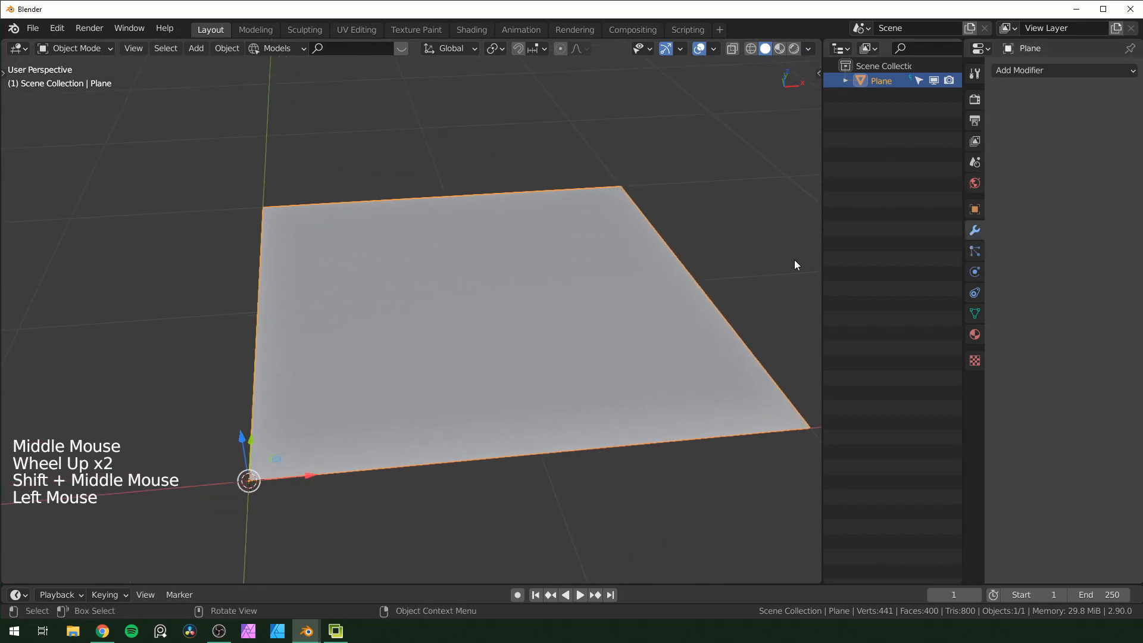
{"action": "mouse_move", "coordinate": [781, 275]}
{"action": "middle_mouse_down"}
{"action": "mouse_move", "coordinate": [747, 275]}
{"action": "mouse_move", "coordinate": [785, 267]}
{"action": "middle_mouse_up"}
{"action": "left_click", "coordinate": [1059, 72]}
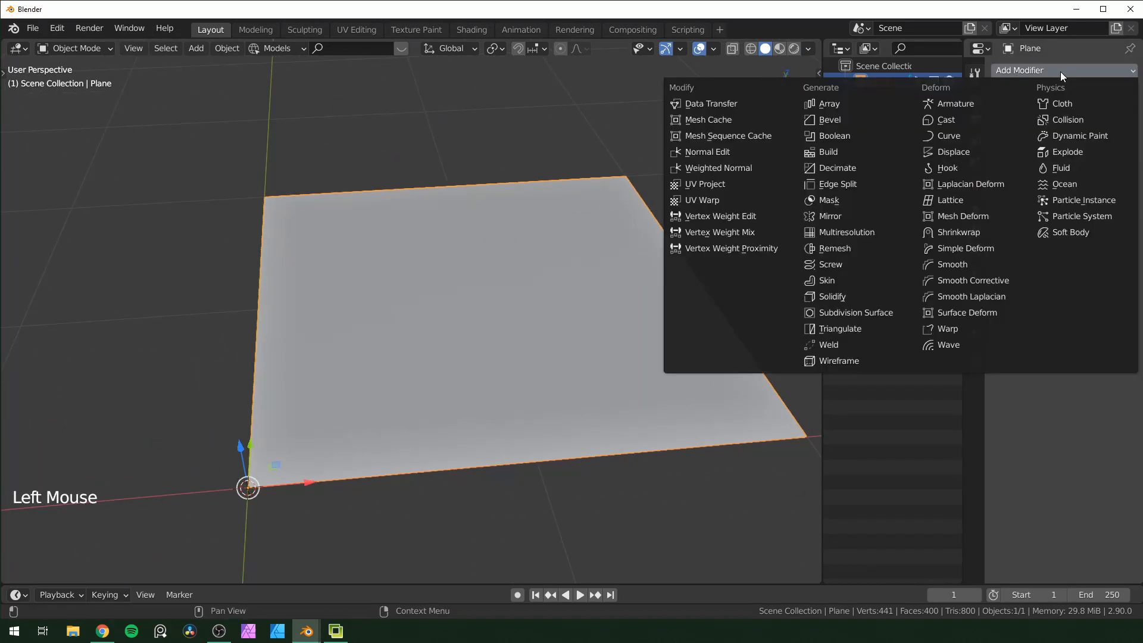
{"action": "left_click", "coordinate": [855, 169]}
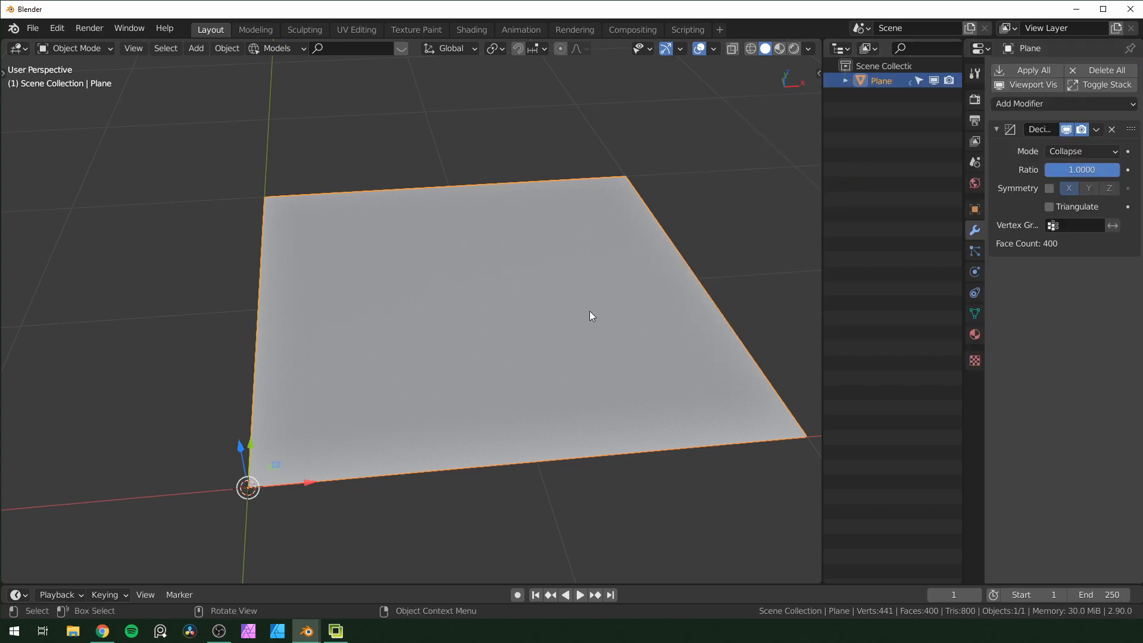
{"action": "key", "text": "shift+z"}
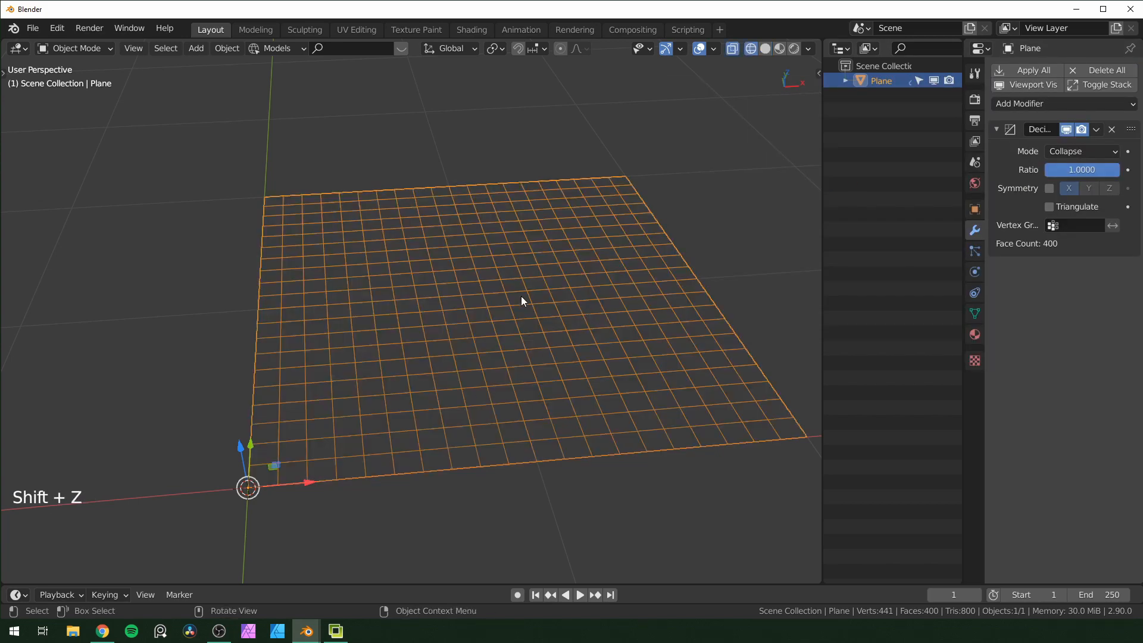
{"action": "left_click", "coordinate": [1084, 153]}
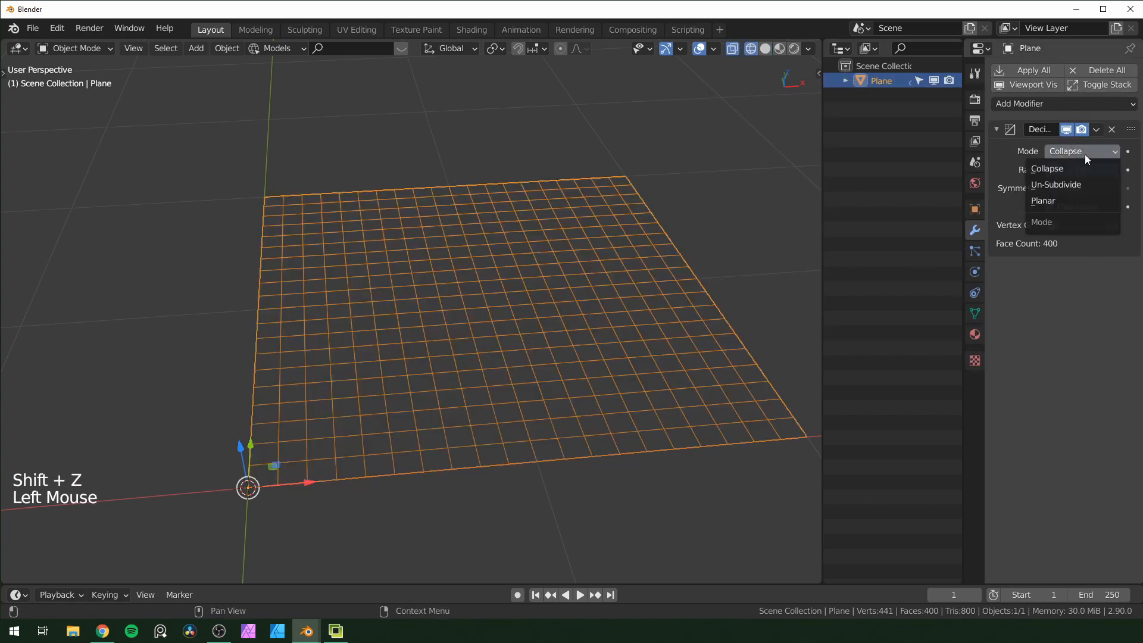
{"action": "left_click", "coordinate": [1070, 203]}
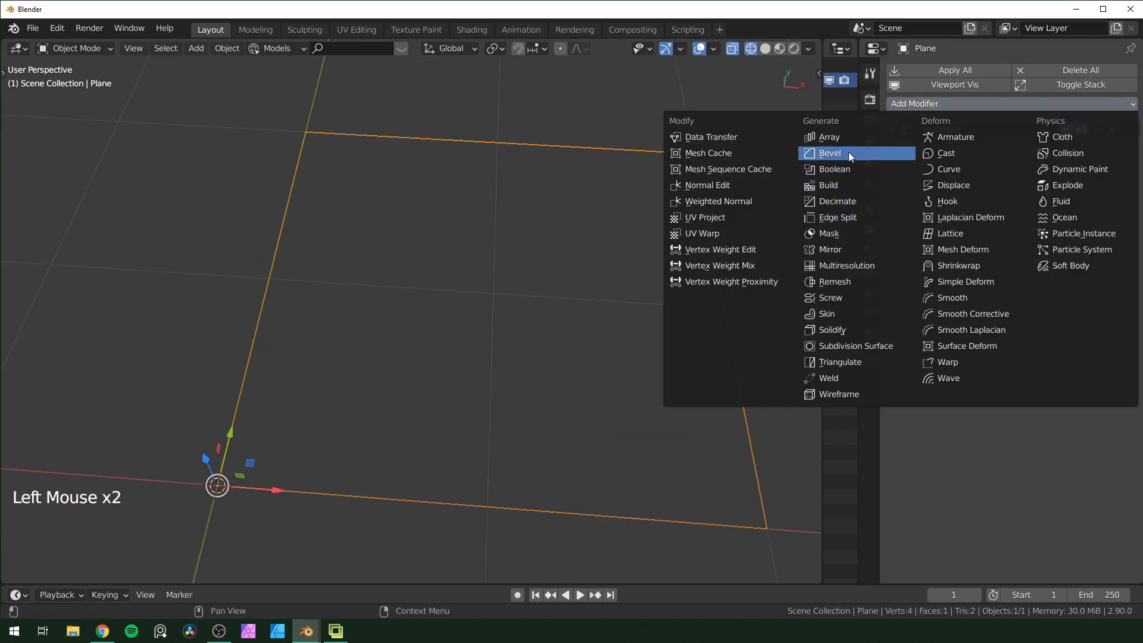
- Add a Bevel modifier to the plane, set it to affect vertices, and view the plane from the top
{"action": "left_click", "coordinate": [848, 153]}
{"action": "middle_click_drag", "start_coordinate": [624, 254], "coordinate": [732, 291]}
{"action": "scroll", "coordinate": [634, 292], "scroll_direction": "down", "scroll_amount": 2}
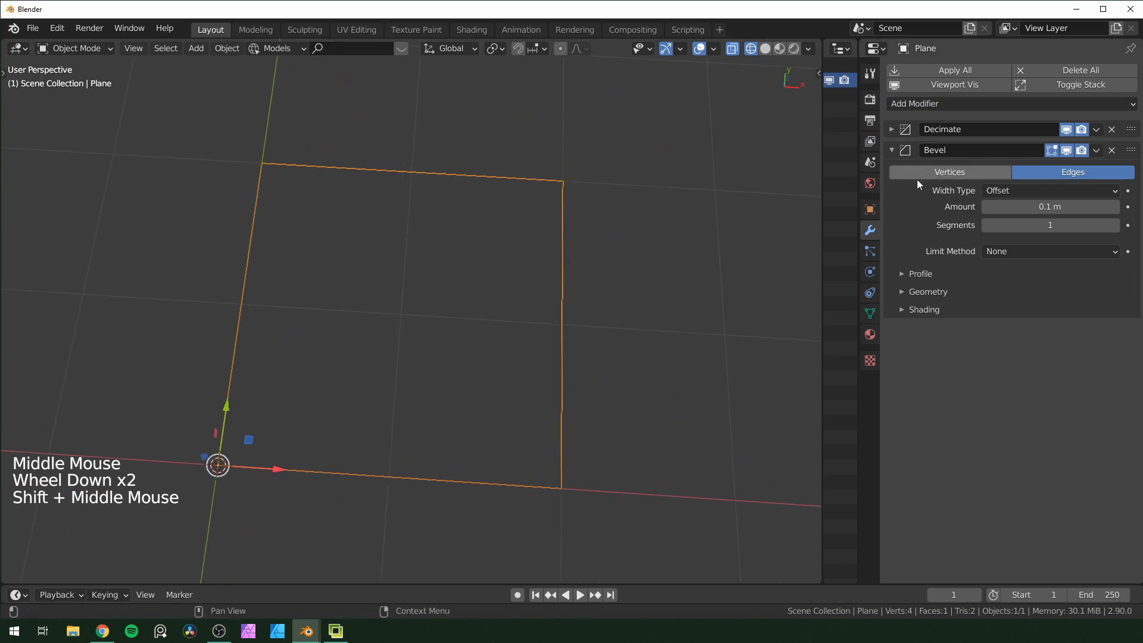
{"action": "left_click", "coordinate": [925, 172]}
{"action": "key", "text": "KP_7"}
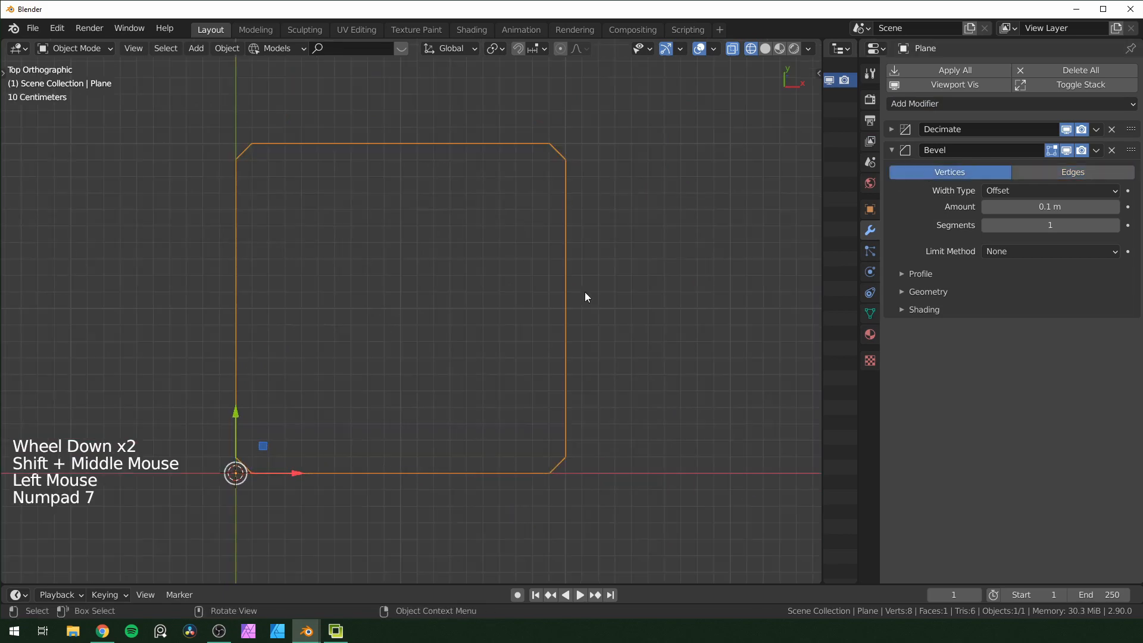
- Set the Bevel modifier's amount to 0.05 m and its segments to 8 to round the plane's corners
{"action": "scroll", "coordinate": [585, 296], "scroll_direction": "up", "scroll_amount": 2}
{"action": "scroll", "coordinate": [503, 275], "scroll_direction": "down", "scroll_amount": 2}
{"action": "scroll", "coordinate": [502, 276], "scroll_direction": "up", "scroll_amount": 3}
{"action": "middle_click_drag", "start_coordinate": [502, 276], "coordinate": [572, 447], "text": "shift"}
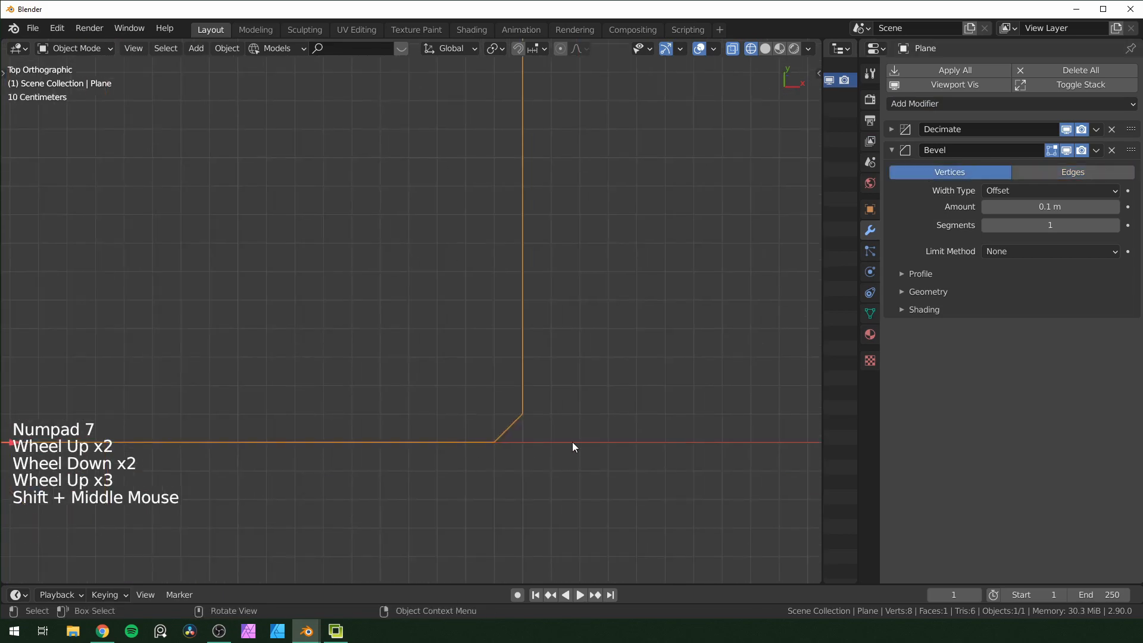
{"action": "key", "text": "shift+z"}
{"action": "key", "text": "shift+z"}
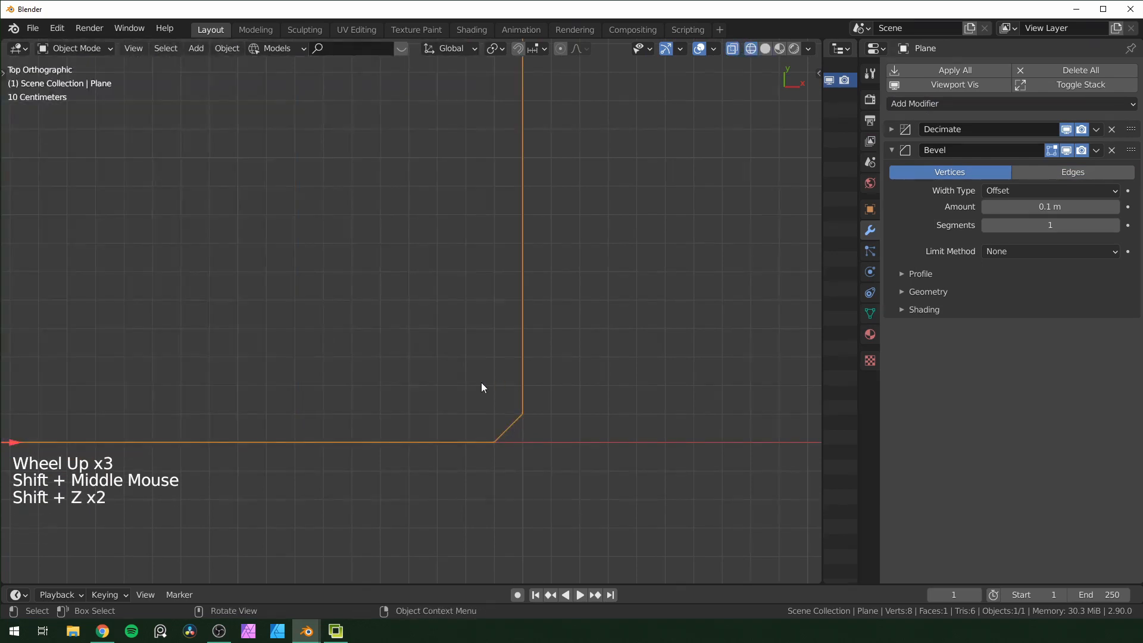
{"action": "middle_click_drag", "start_coordinate": [455, 392], "coordinate": [598, 376], "text": "shift"}
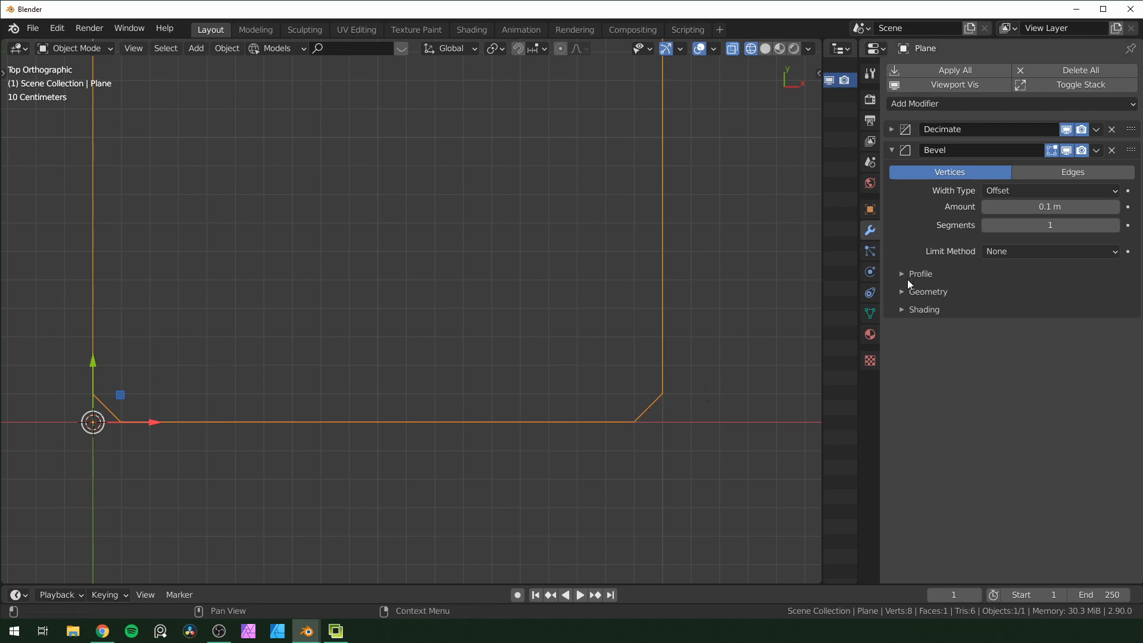
{"action": "left_click", "coordinate": [1024, 207]}
{"action": "type", "text": "0.05"}
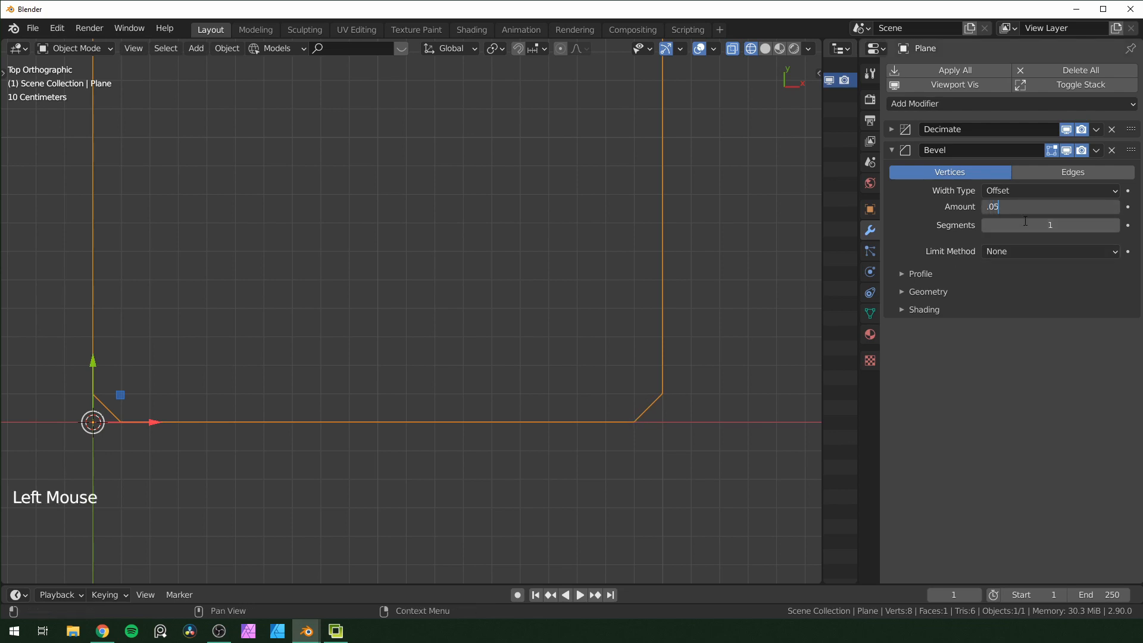
{"action": "key", "text": "Return"}
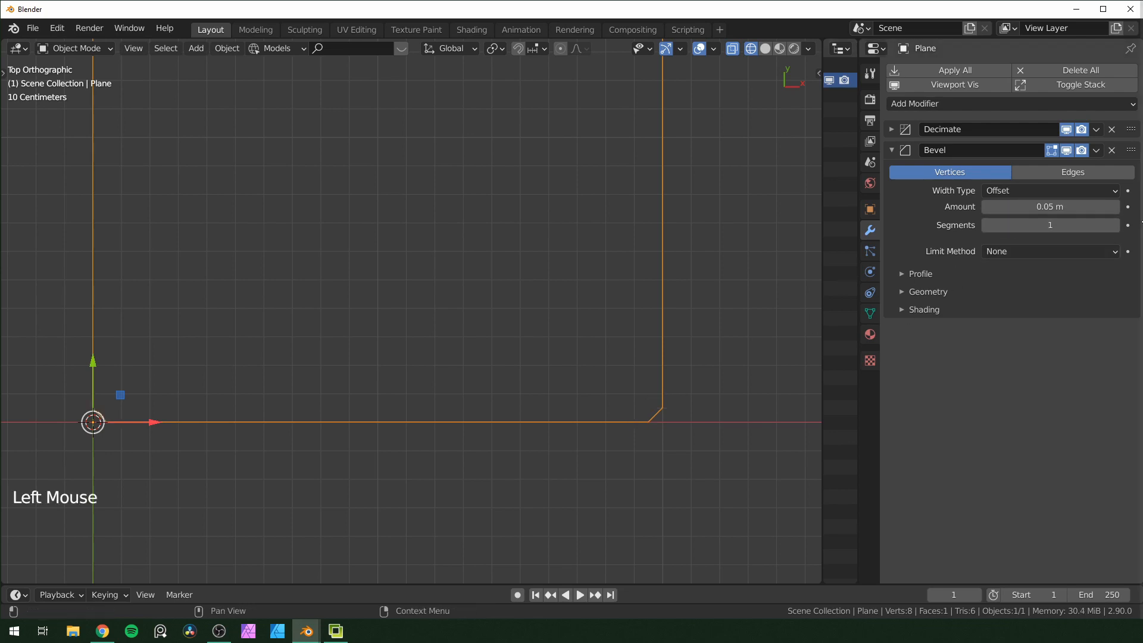
{"action": "left_click", "coordinate": [1085, 225]}
{"action": "key", "text": "Return"}
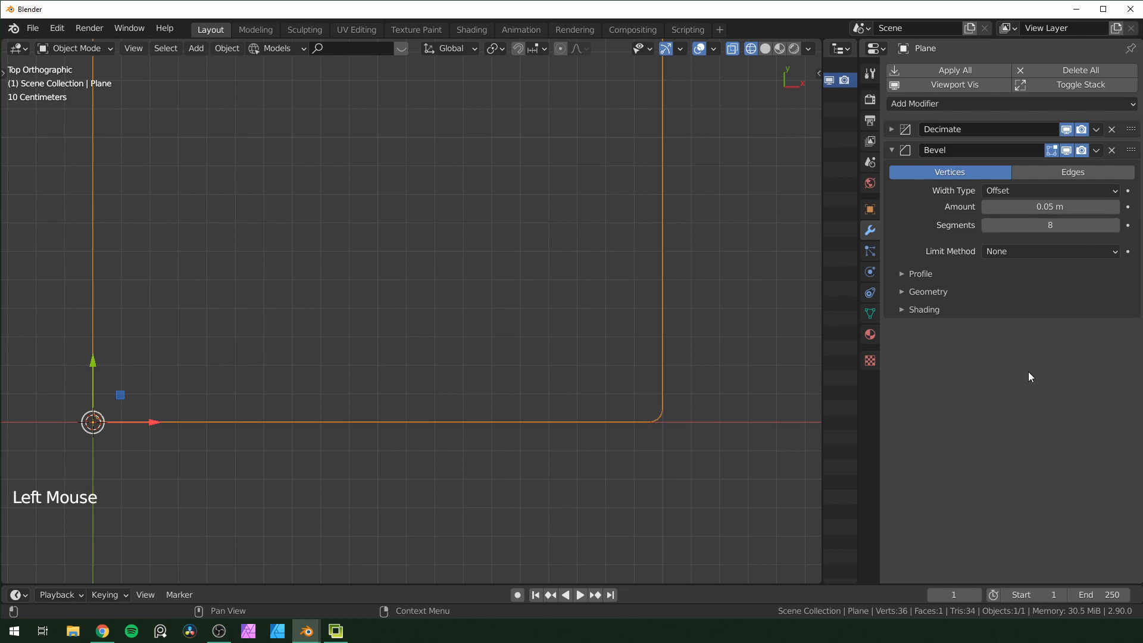
- Add a Solidify modifier to the rounded plane with a thickness of 0.1 m
{"action": "scroll", "coordinate": [627, 411], "scroll_direction": "down", "scroll_amount": 2}
{"action": "middle_click_drag", "start_coordinate": [681, 423], "coordinate": [737, 314]}
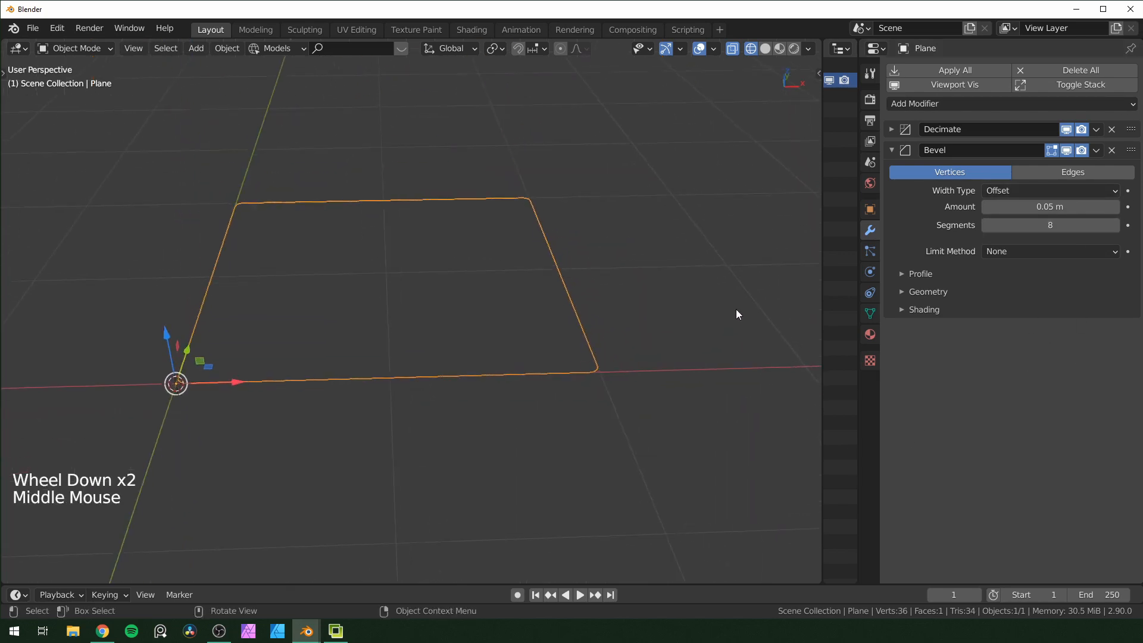
{"action": "scroll", "coordinate": [738, 314], "scroll_direction": "up", "scroll_amount": 1}
{"action": "left_click", "coordinate": [996, 108]}
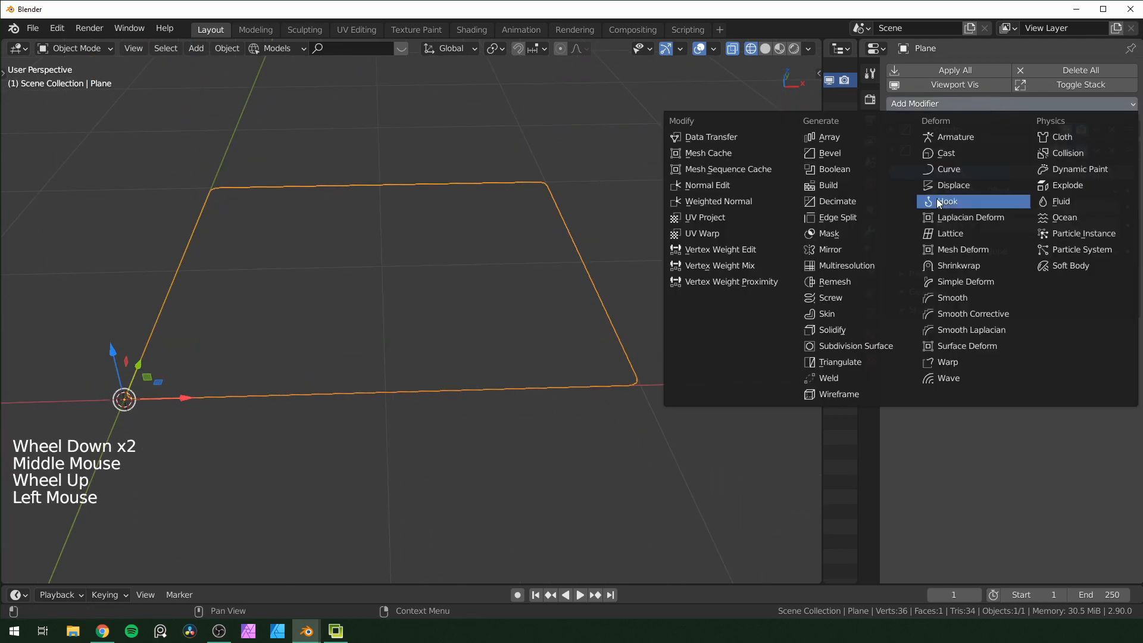
{"action": "left_click", "coordinate": [848, 331]}
{"action": "scroll", "coordinate": [654, 381], "scroll_direction": "up", "scroll_amount": 1}
{"action": "middle_click_drag", "start_coordinate": [655, 381], "coordinate": [666, 366]}
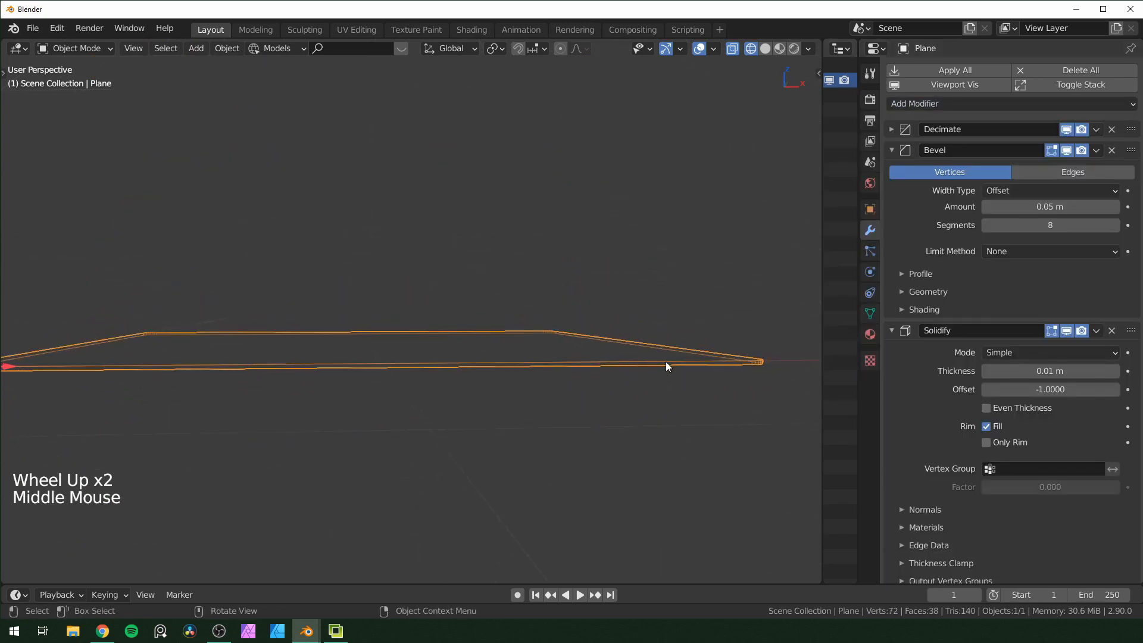
{"action": "left_click", "coordinate": [1050, 371]}
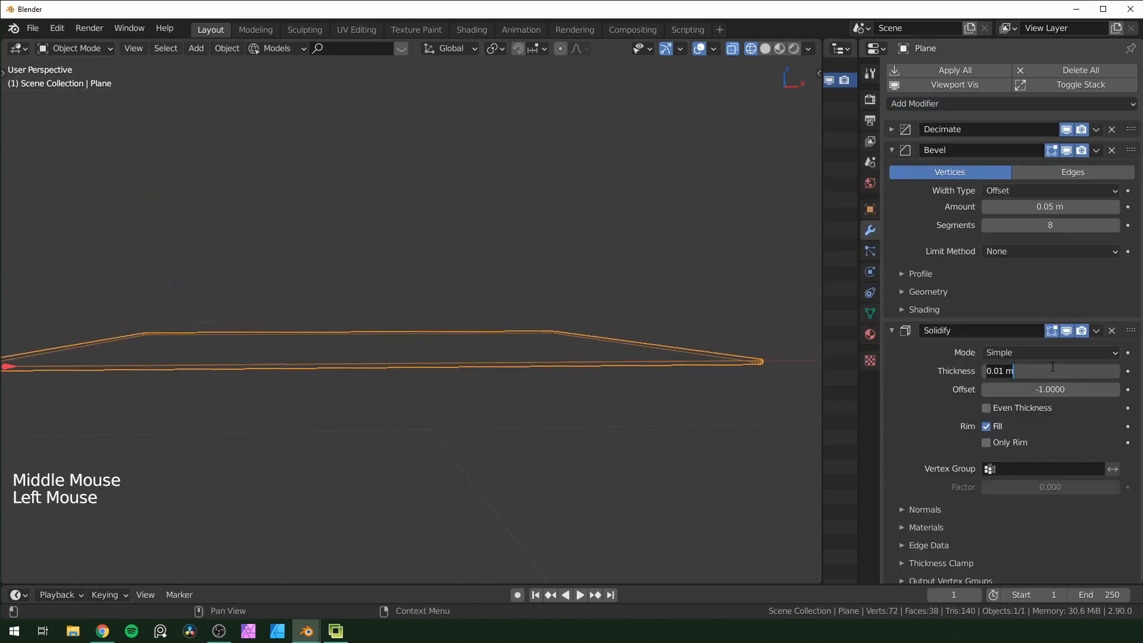
{"action": "type", "text": "0.1"}
{"action": "key", "text": "Return"}
- Return the viewport to solid shading and apply Shade Smooth to the slab
{"action": "scroll", "coordinate": [681, 378], "scroll_direction": "down", "scroll_amount": 2}
{"action": "key", "text": "shift+z"}
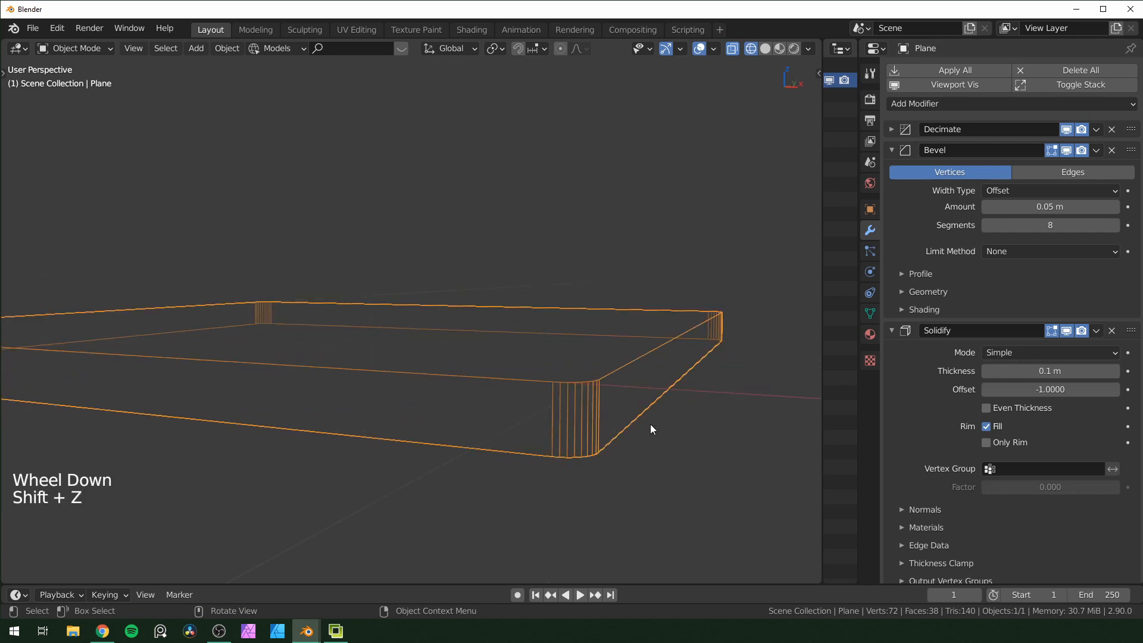
{"action": "key", "text": "shift+z"}
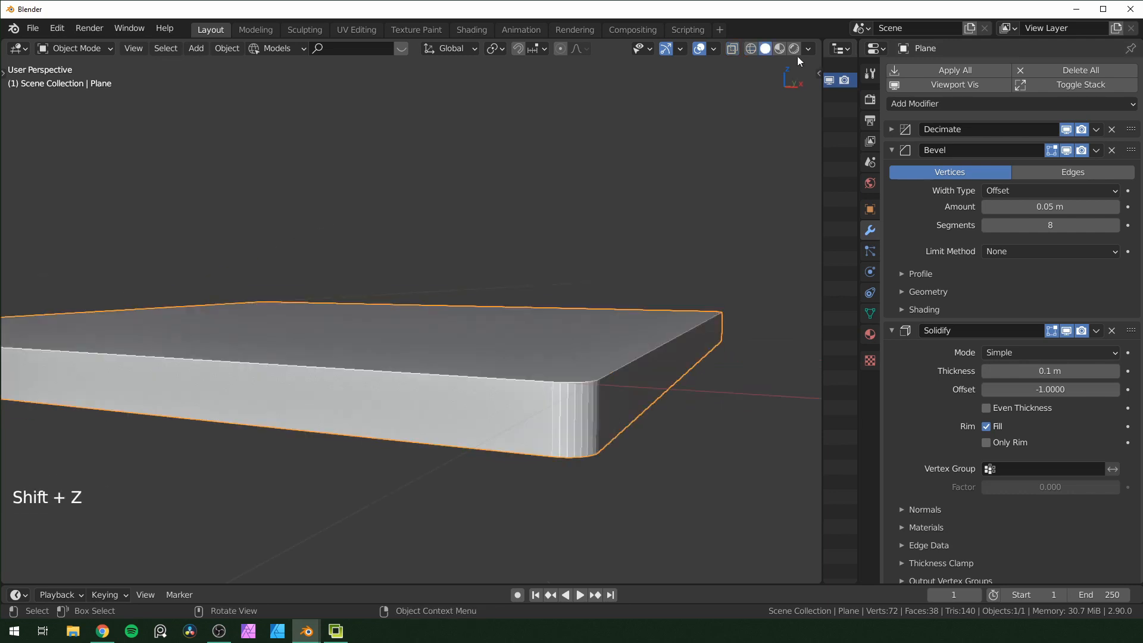
{"action": "right_click", "coordinate": [648, 376]}
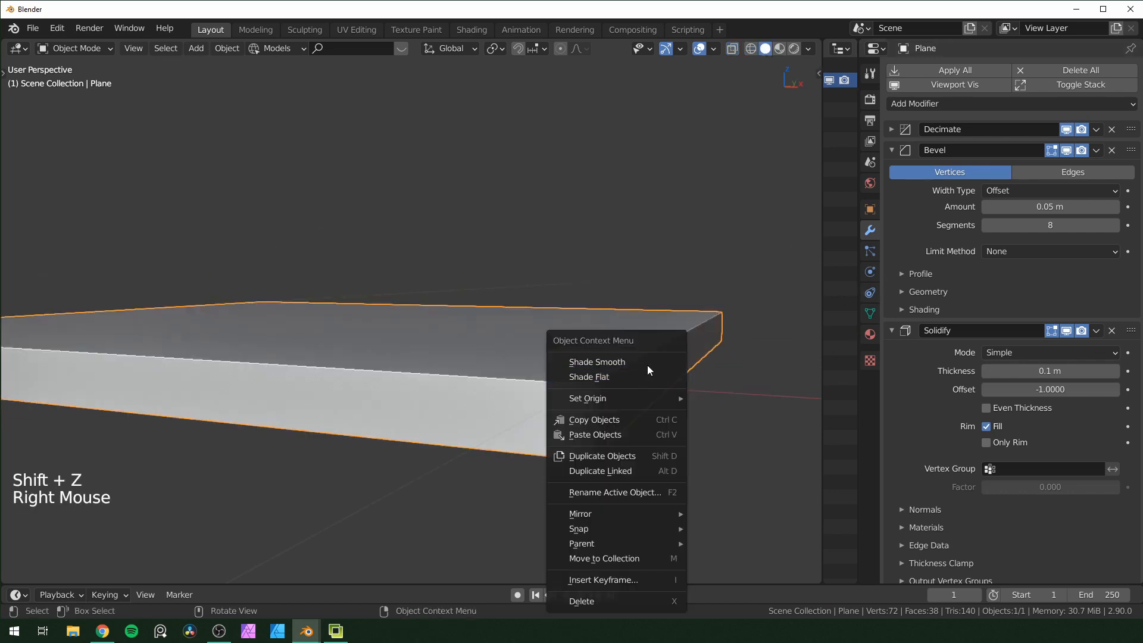
{"action": "left_click", "coordinate": [635, 360]}
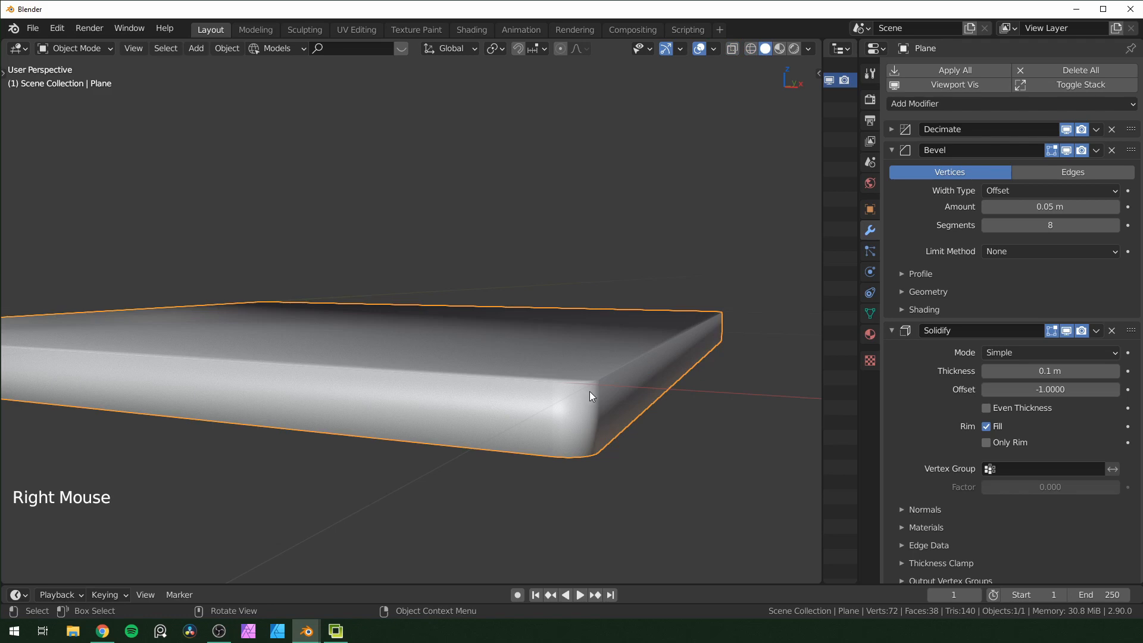
- Enable Auto Smooth in the normals settings of the slab's mesh data
{"action": "left_click", "coordinate": [870, 313]}
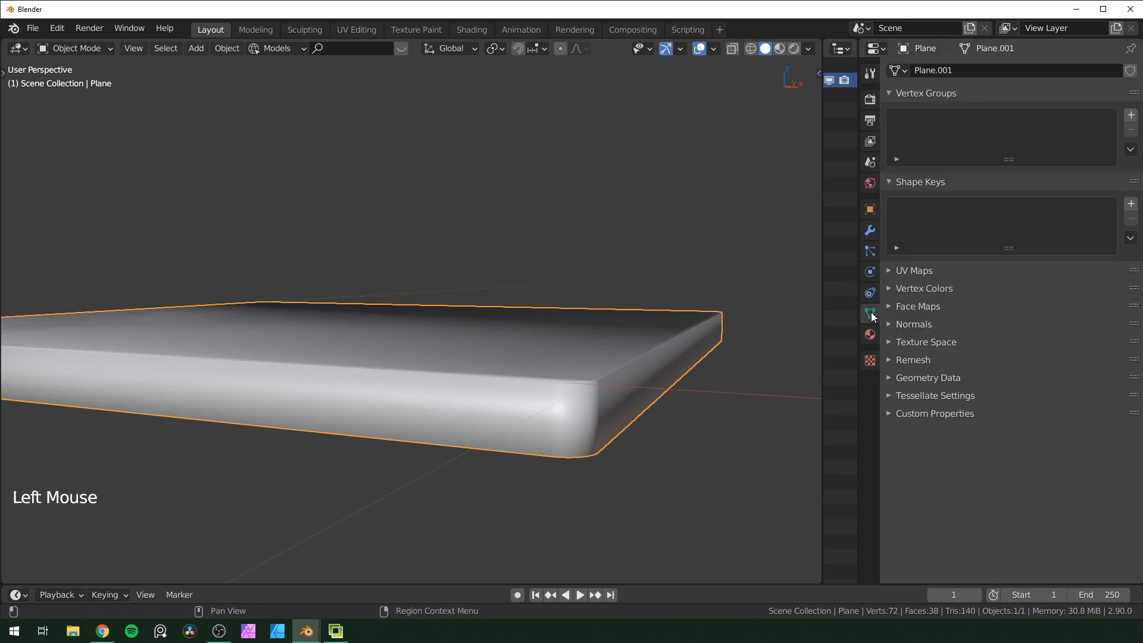
{"action": "left_click", "coordinate": [914, 324]}
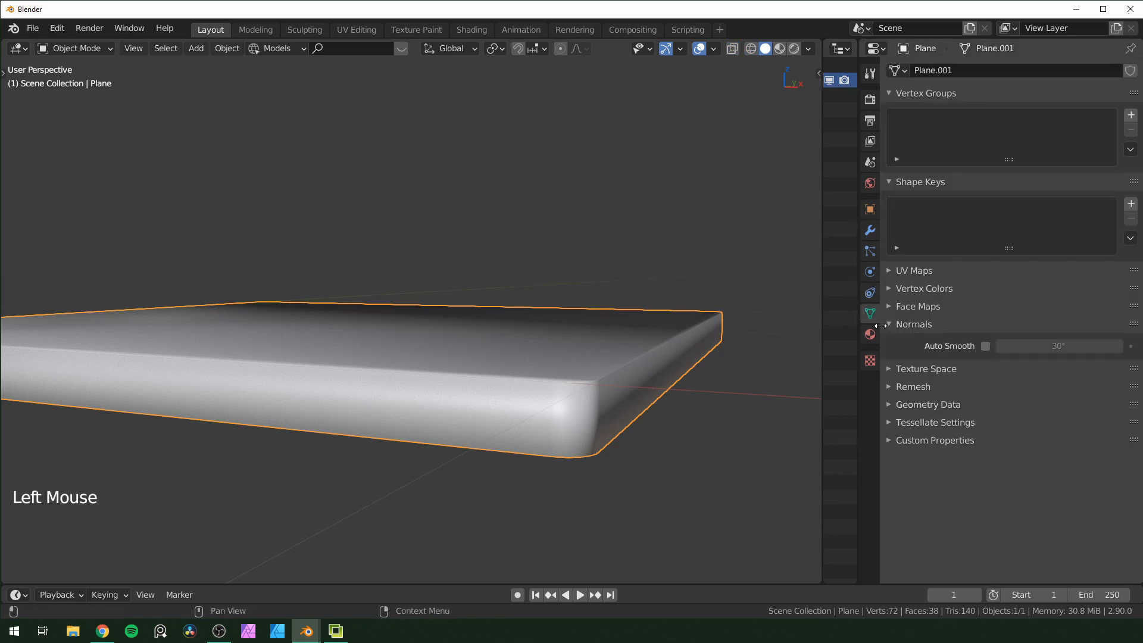
{"action": "left_click", "coordinate": [984, 346]}
{"action": "middle_click_drag", "start_coordinate": [660, 430], "coordinate": [628, 436]}
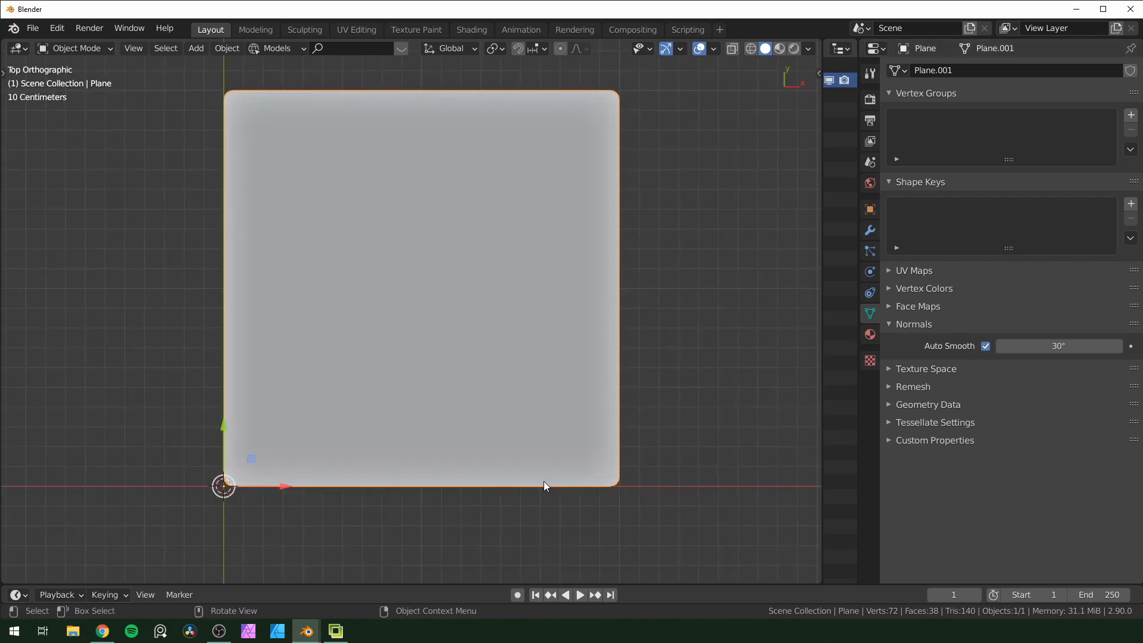
- In face selection, circle-select four separate horizontal rows of faces joined by single connecting faces across the plane's lower half
{"action": "key", "text": "Tab"}
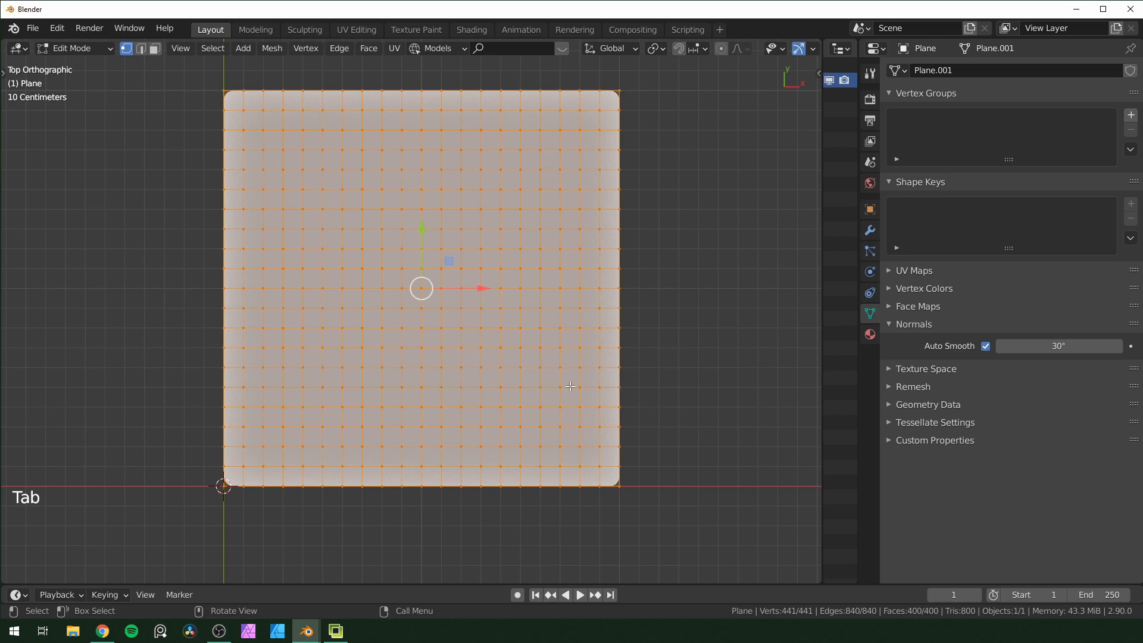
{"action": "key", "text": "3"}
{"action": "key", "text": "alt+a"}
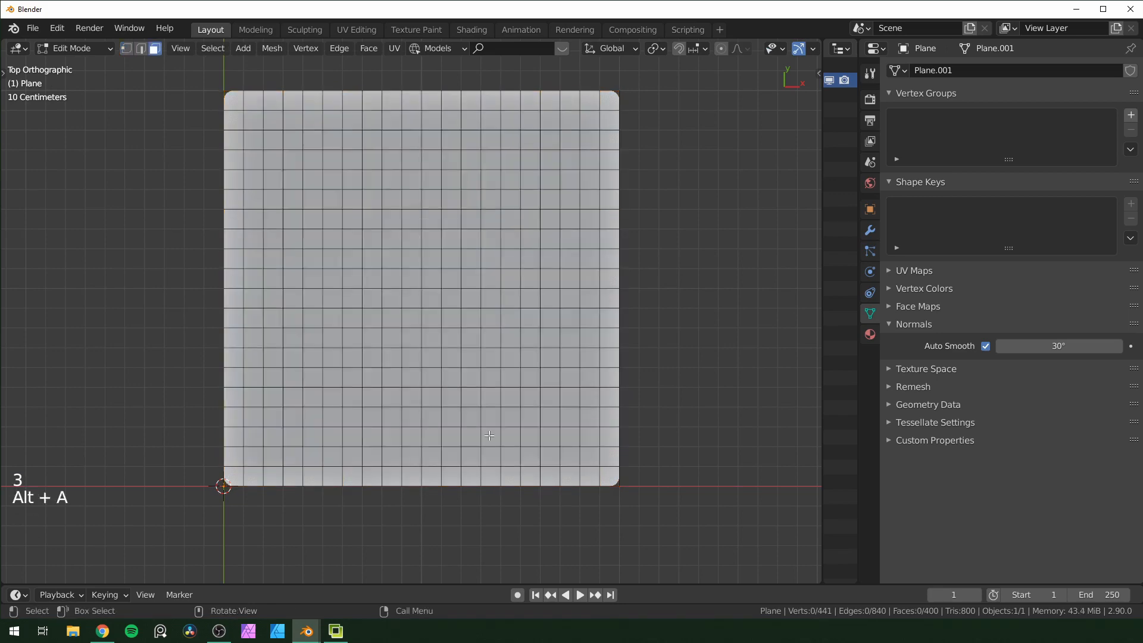
{"action": "middle_click_drag", "start_coordinate": [488, 435], "coordinate": [555, 470], "text": "shift"}
{"action": "key", "text": "c"}
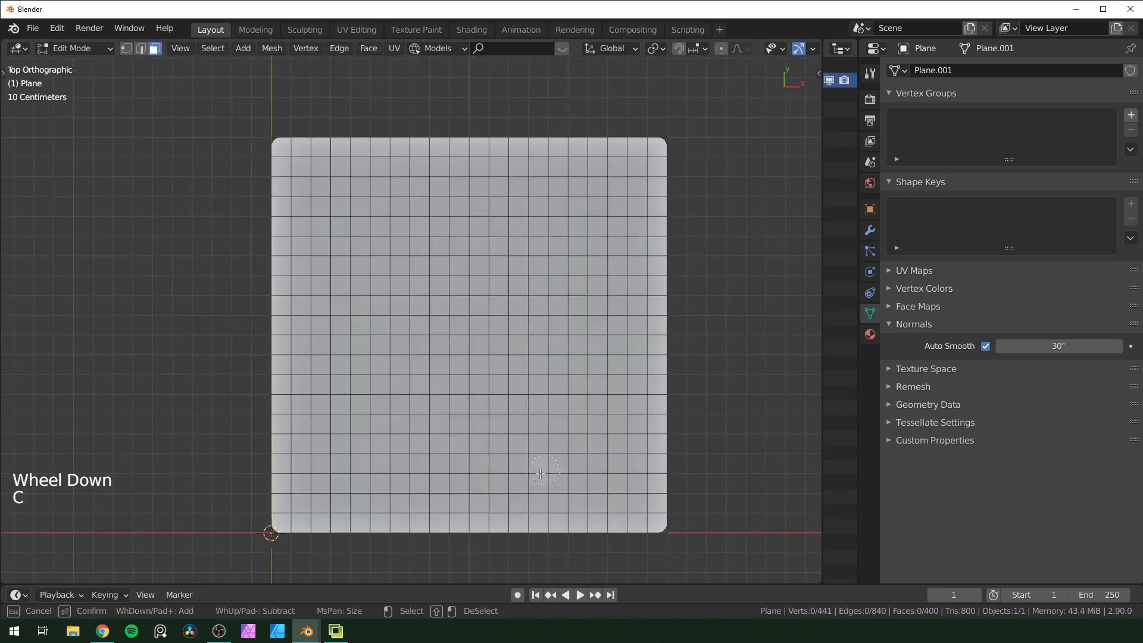
{"action": "mouse_move", "coordinate": [398, 518]}
{"action": "left_mouse_down"}
{"action": "mouse_move", "coordinate": [369, 522]}
{"action": "mouse_move", "coordinate": [552, 519]}
{"action": "left_mouse_up"}
{"action": "left_click_drag", "start_coordinate": [388, 478], "coordinate": [564, 485]}
{"action": "left_click_drag", "start_coordinate": [371, 442], "coordinate": [572, 445]}
{"action": "left_click_drag", "start_coordinate": [366, 405], "coordinate": [564, 404]}
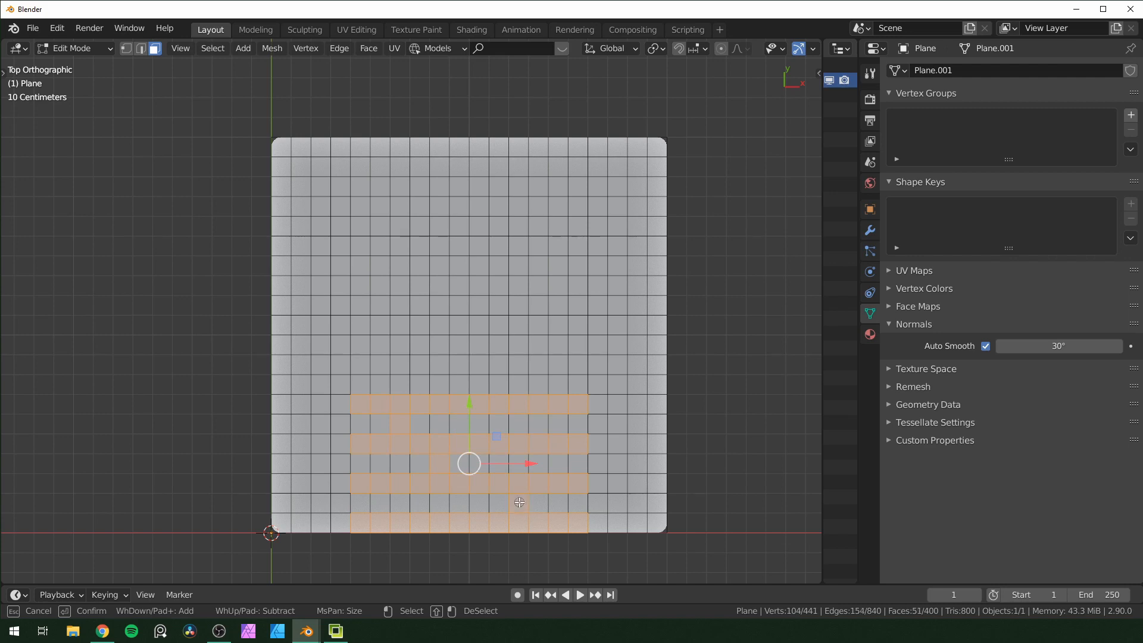
{"action": "key", "text": "Escape"}
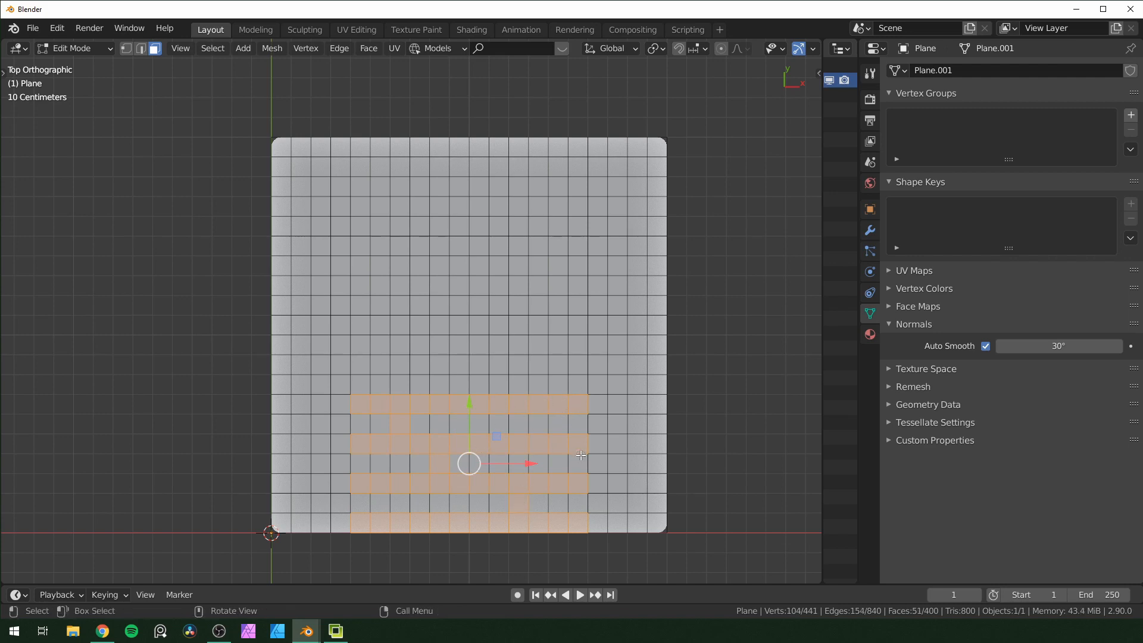
- Duplicate the selected faces in place and separate them into their own object
{"action": "key", "text": "shift+d"}
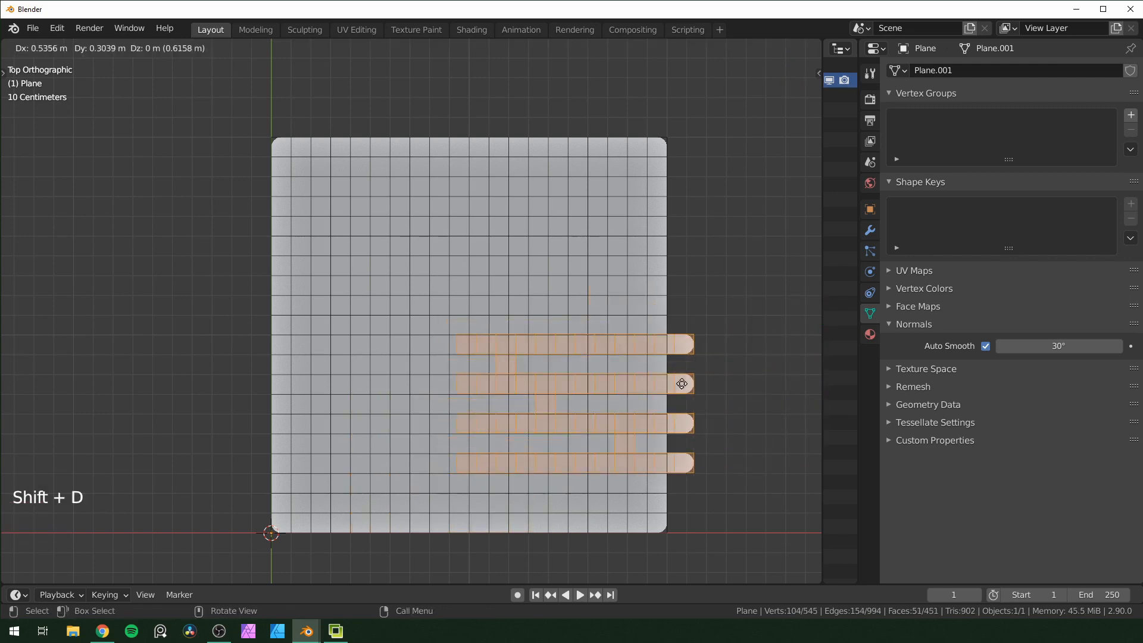
{"action": "right_click", "coordinate": [634, 467]}
{"action": "key", "text": "p"}
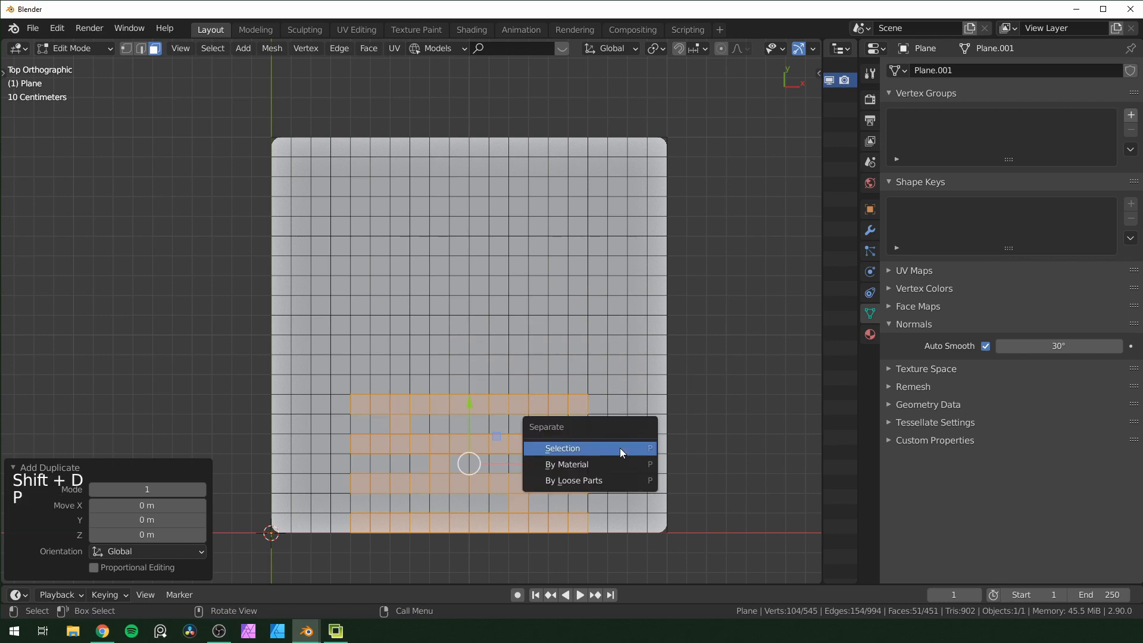
{"action": "left_click", "coordinate": [620, 451]}
{"action": "key", "text": "Tab"}
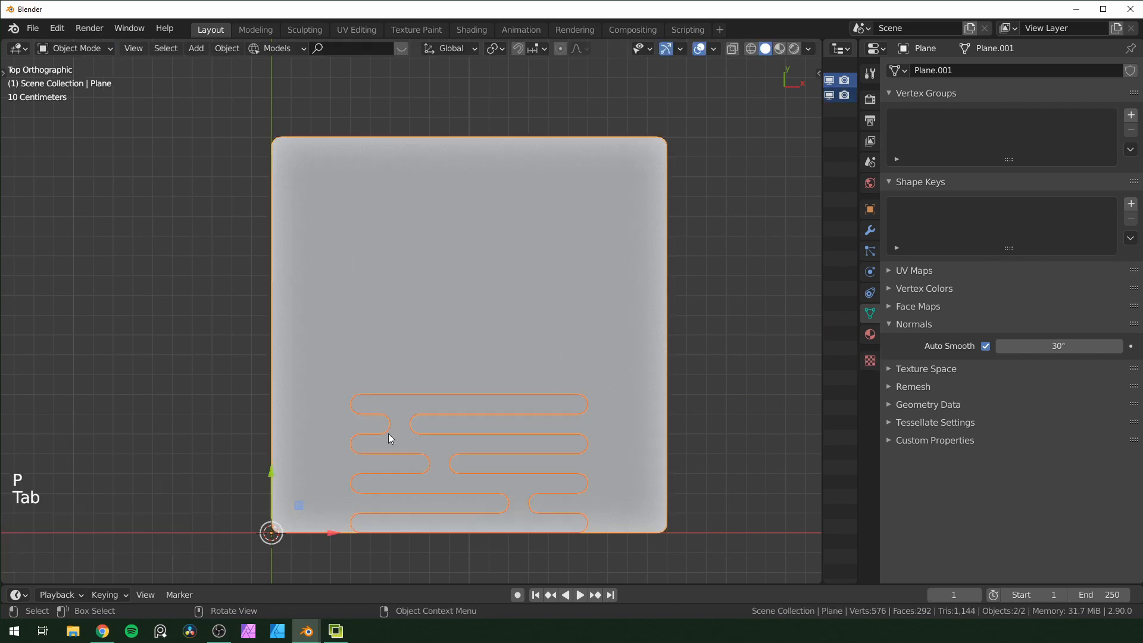
- Move the separated bar-shaped piece clear of the slab, about 1.96 m along X and 0.59 m along Y
{"action": "middle_click_drag", "start_coordinate": [482, 426], "coordinate": [485, 416]}
{"action": "left_click", "coordinate": [524, 442]}
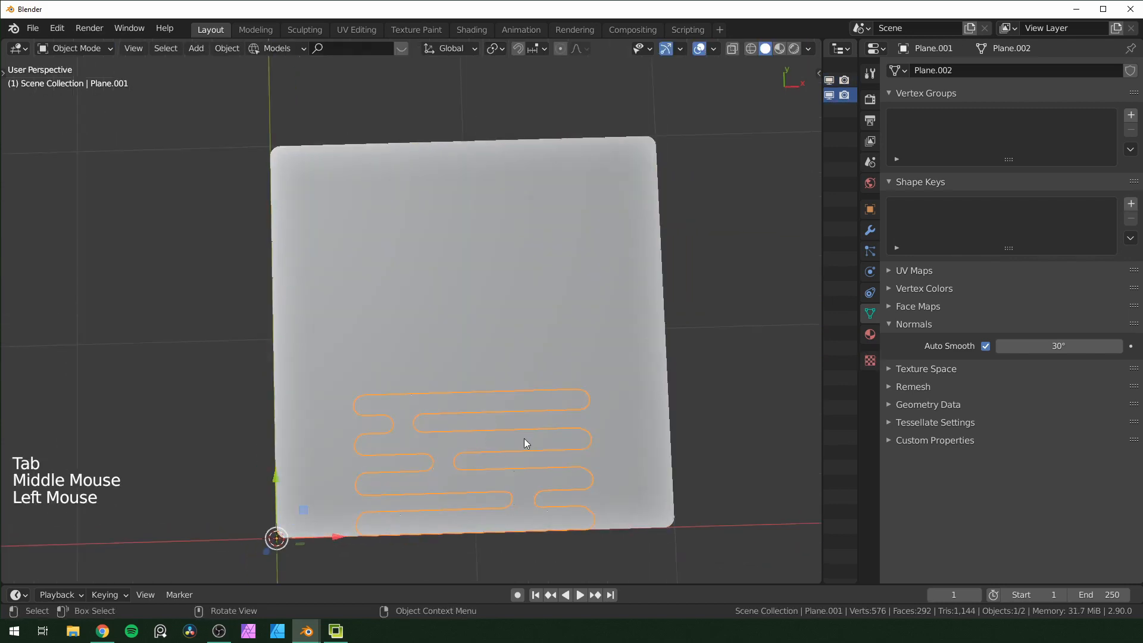
{"action": "key", "text": "g"}
{"action": "left_click", "coordinate": [893, 394]}
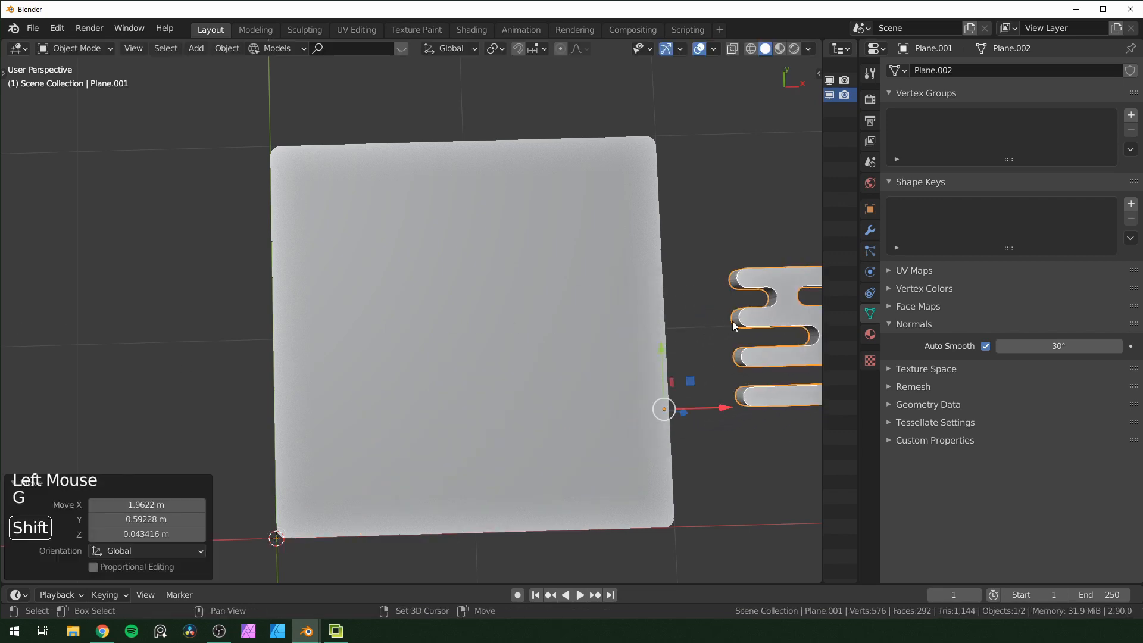
- Examine the shading around the rounded bar ends and cutouts of the separated piece from several angles
{"action": "middle_click_drag", "start_coordinate": [717, 403], "coordinate": [316, 334], "text": "shift"}
{"action": "scroll", "coordinate": [580, 394], "scroll_direction": "up", "scroll_amount": 2}
{"action": "middle_click_drag", "start_coordinate": [581, 394], "coordinate": [430, 331]}
{"action": "scroll", "coordinate": [594, 405], "scroll_direction": "up", "scroll_amount": 3}
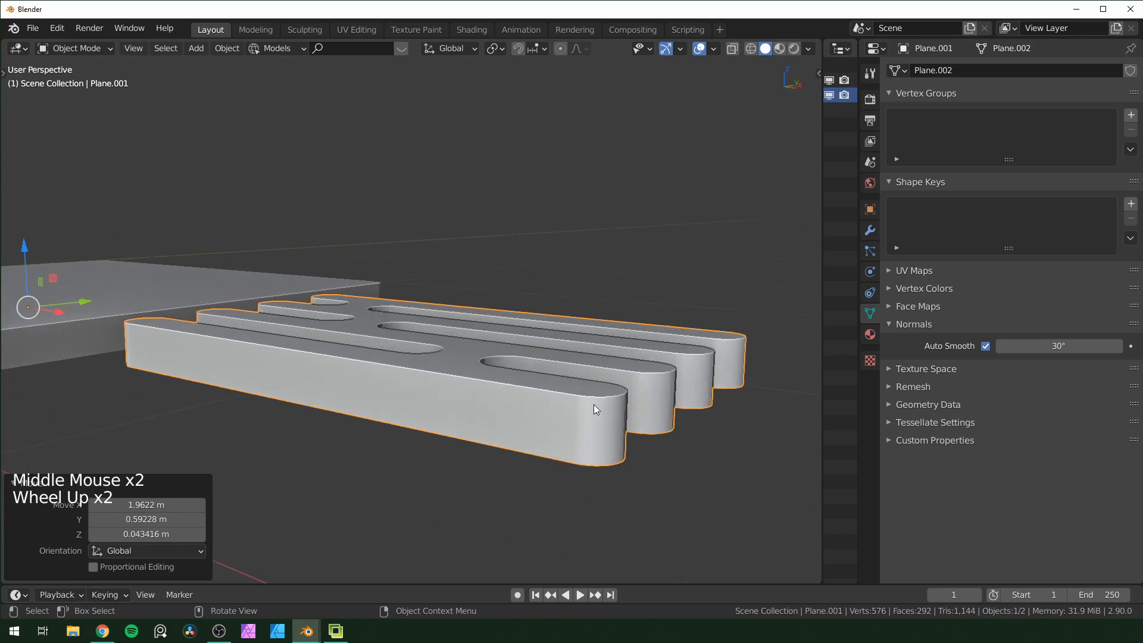
{"action": "middle_click_drag", "start_coordinate": [598, 418], "coordinate": [515, 332]}
{"action": "scroll", "coordinate": [541, 430], "scroll_direction": "up", "scroll_amount": 1}
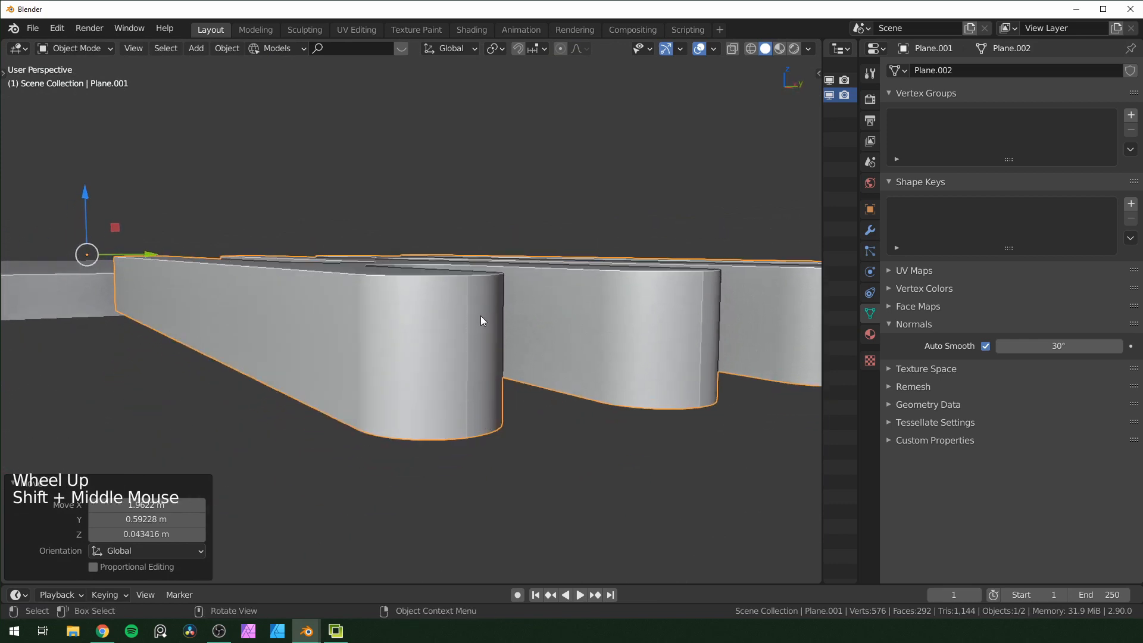
{"action": "scroll", "coordinate": [474, 353], "scroll_direction": "down", "scroll_amount": 2}
{"action": "scroll", "coordinate": [473, 353], "scroll_direction": "up", "scroll_amount": 1}
{"action": "middle_click_drag", "start_coordinate": [473, 354], "coordinate": [537, 502]}
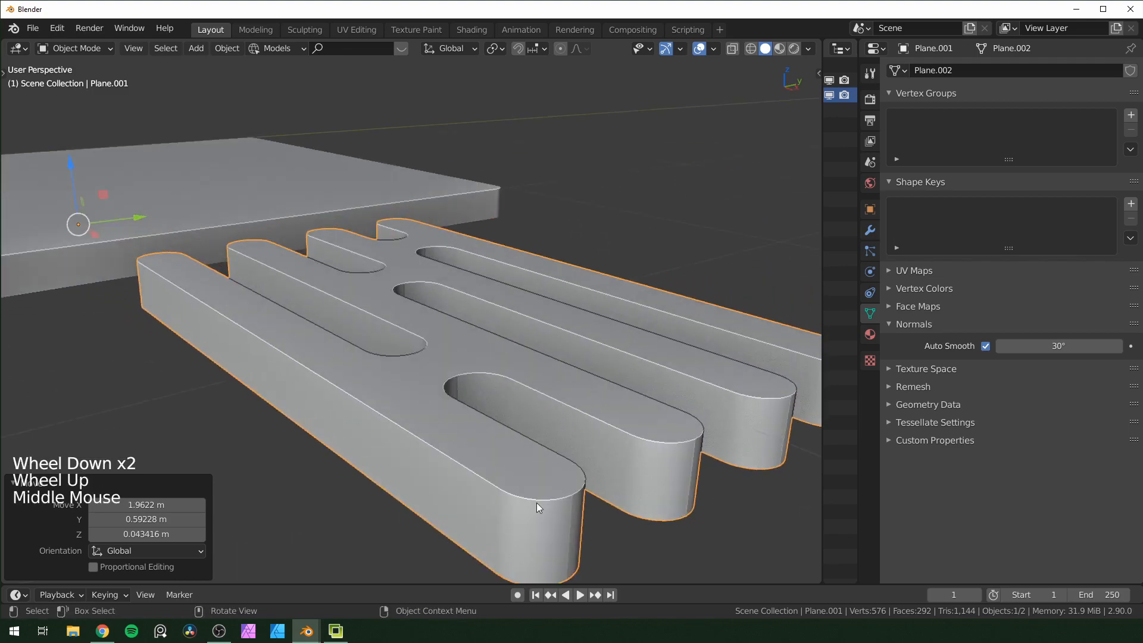
{"action": "key", "text": "Tab"}
{"action": "key", "text": "Tab"}
{"action": "left_click", "coordinate": [549, 493]}
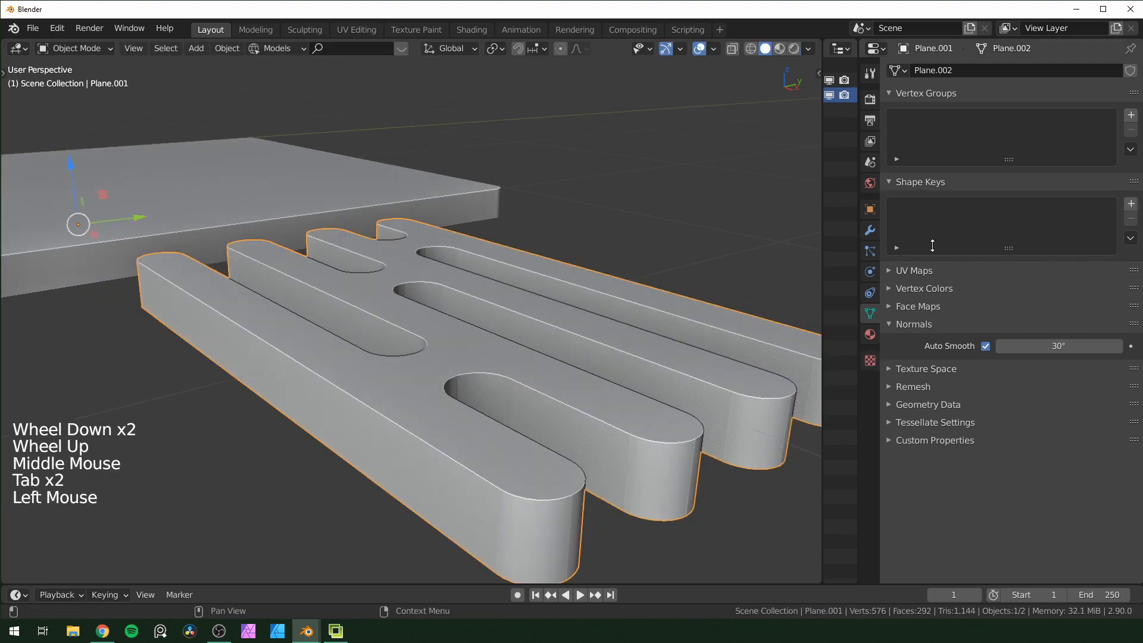
- Raise the Bevel modifier's amount on the separated piece to 0.081 m
{"action": "left_click", "coordinate": [870, 233]}
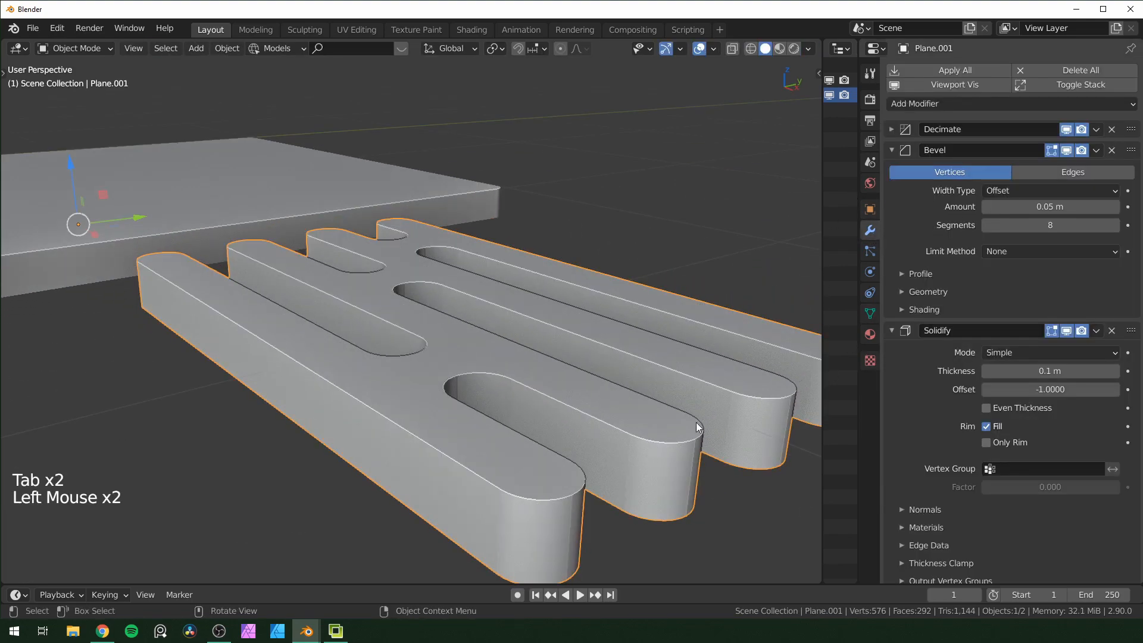
{"action": "key", "text": "Tab"}
{"action": "left_click_drag", "start_coordinate": [1049, 207], "coordinate": [1118, 207], "text": "shift"}
{"action": "key", "text": "Tab"}
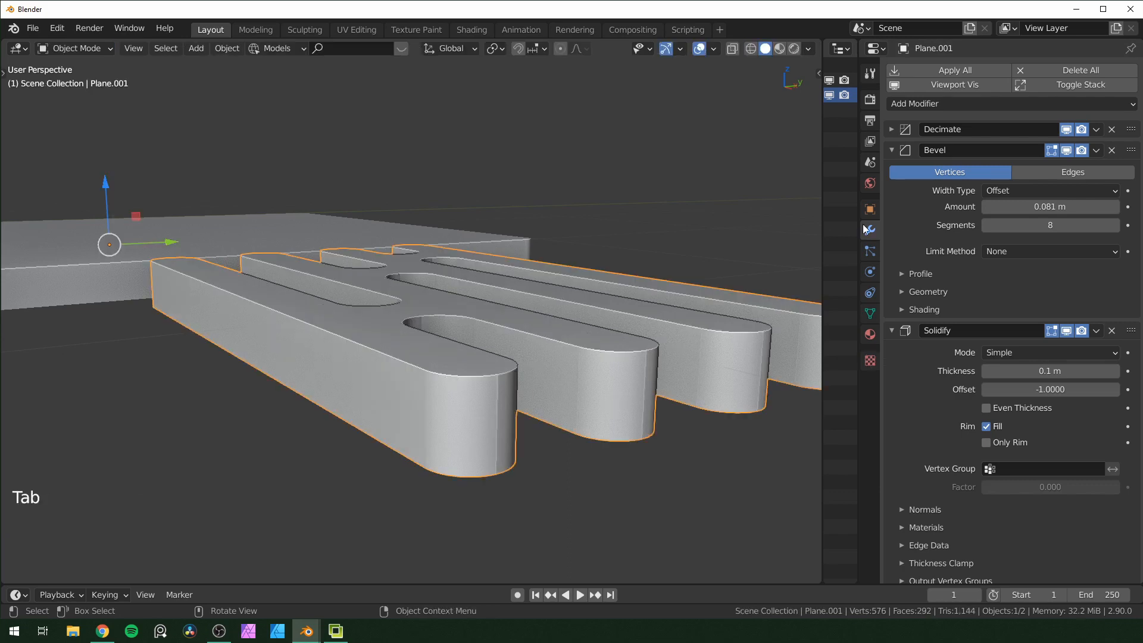
- Add a Weld modifier to the separated piece and place it between the Bevel and Solidify modifiers
{"action": "left_click", "coordinate": [905, 104]}
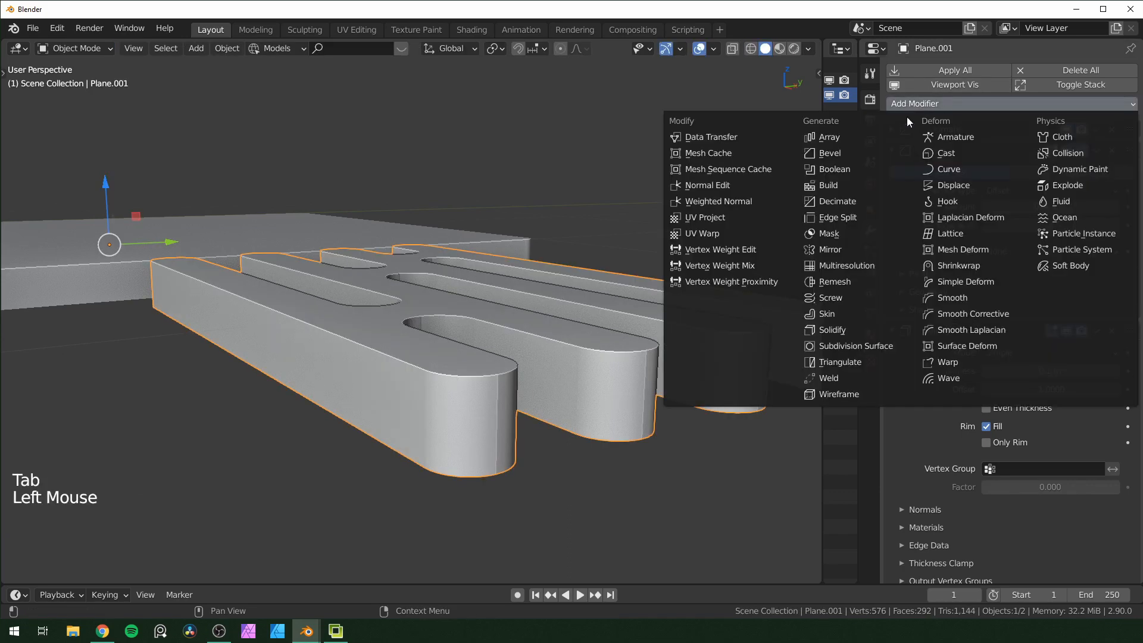
{"action": "left_click", "coordinate": [866, 376]}
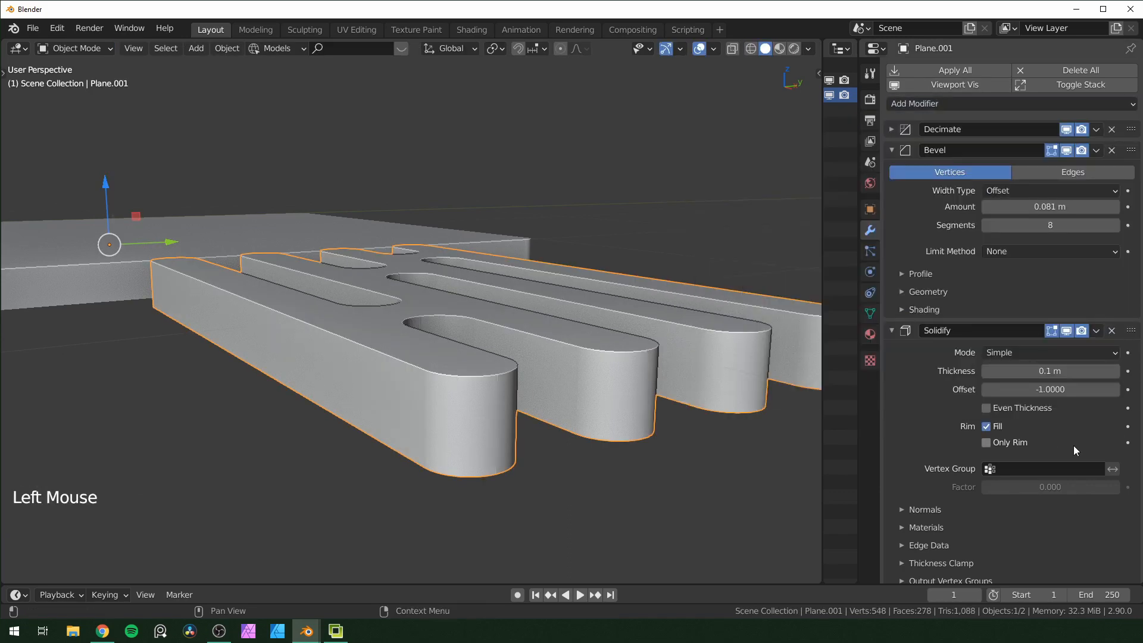
{"action": "scroll", "coordinate": [1073, 445], "scroll_direction": "down", "scroll_amount": 9}
{"action": "left_click_drag", "start_coordinate": [1132, 512], "coordinate": [1113, 238]}
{"action": "scroll", "coordinate": [614, 438], "scroll_direction": "up", "scroll_amount": 1}
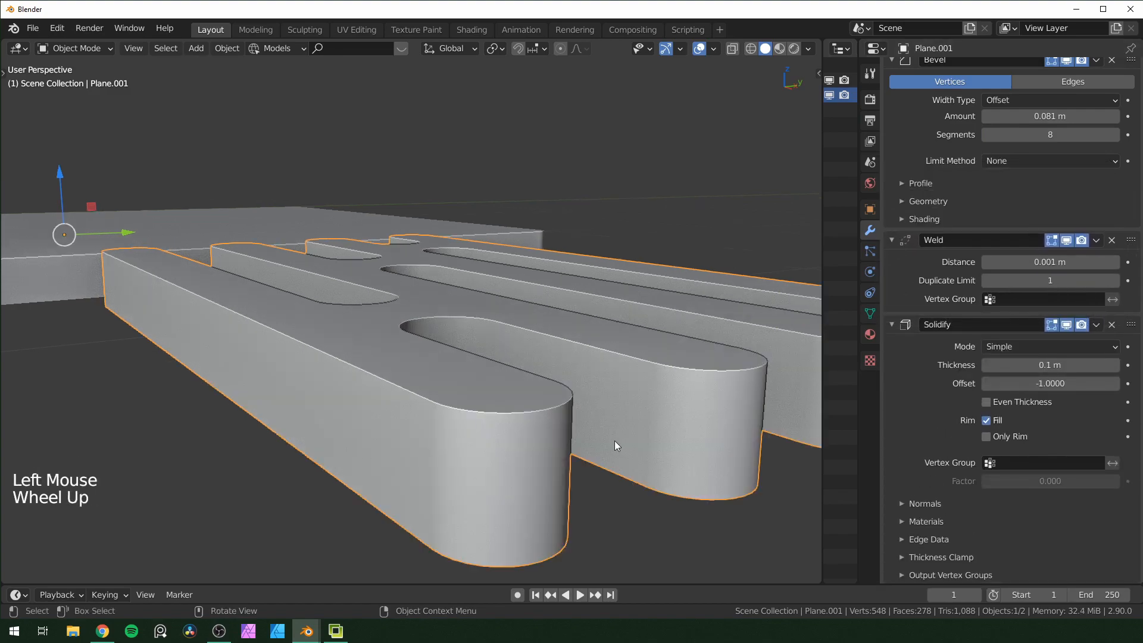
{"action": "key", "text": "Tab"}
{"action": "scroll", "coordinate": [615, 439], "scroll_direction": "down", "scroll_amount": 4}
{"action": "middle_click_drag", "start_coordinate": [615, 439], "coordinate": [556, 475]}
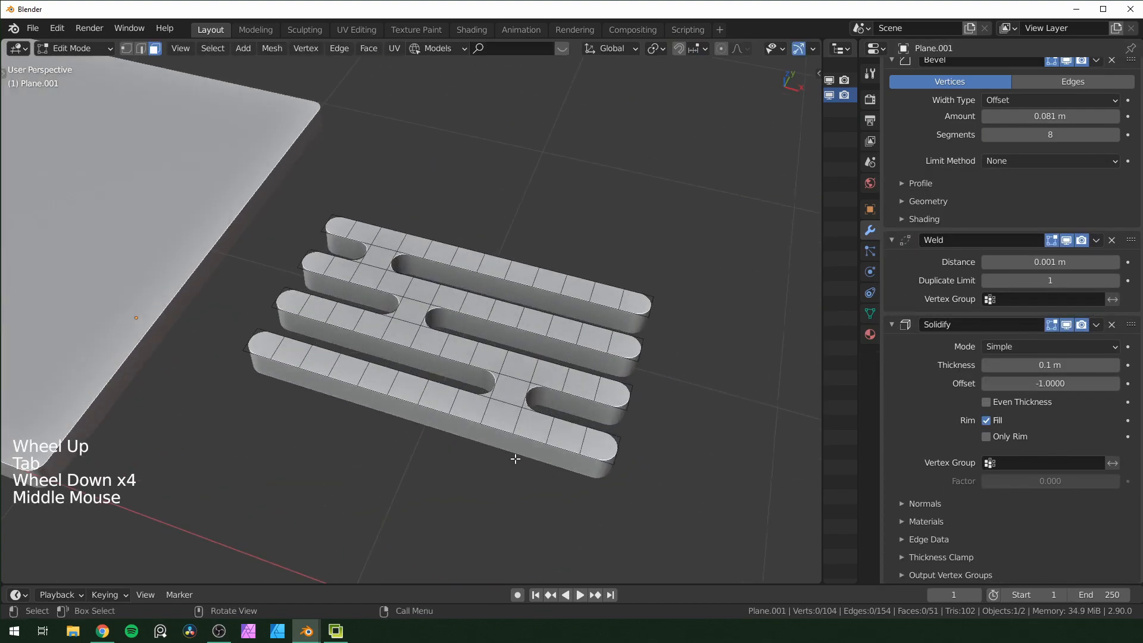
{"action": "key", "text": "a"}
{"action": "key", "text": "m"}
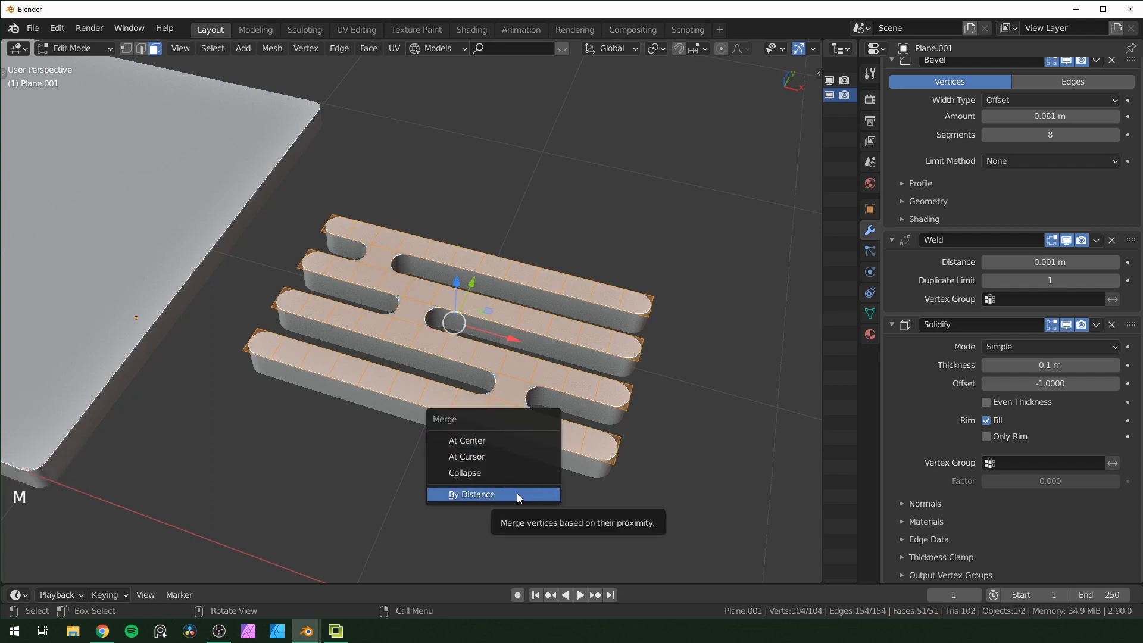
{"action": "right_click", "coordinate": [673, 472]}
{"action": "key", "text": "Tab"}
- Try different Bevel amounts on the separated piece, ending with 0.05 m
{"action": "scroll", "coordinate": [767, 428], "scroll_direction": "up", "scroll_amount": 1}
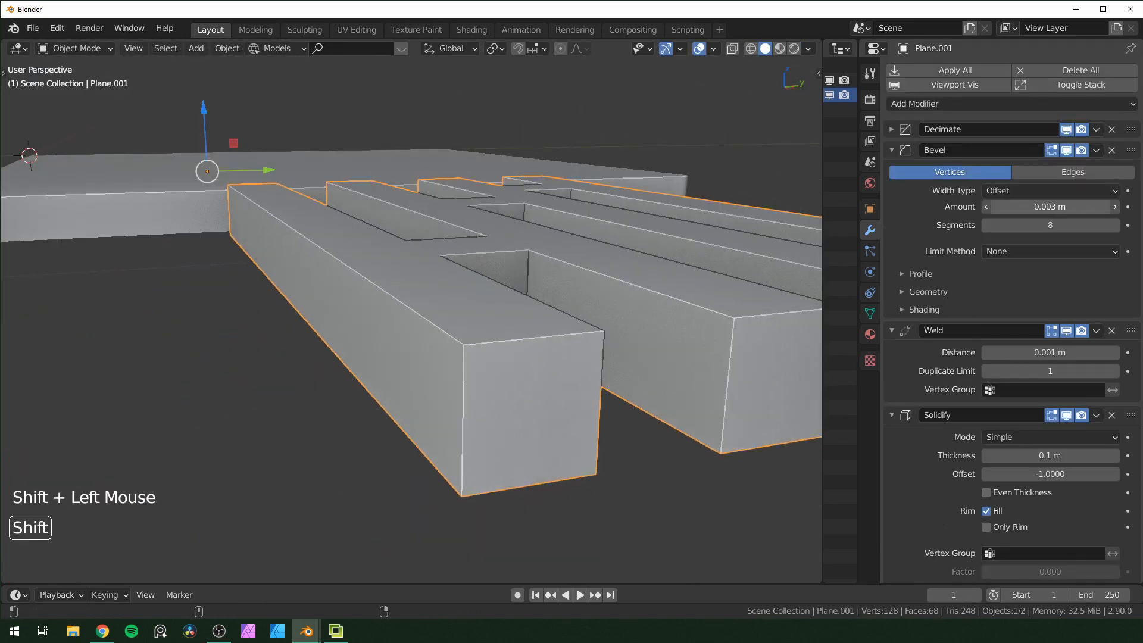
{"action": "left_click_drag", "start_coordinate": [994, 206], "coordinate": [1059, 206], "text": "shift"}
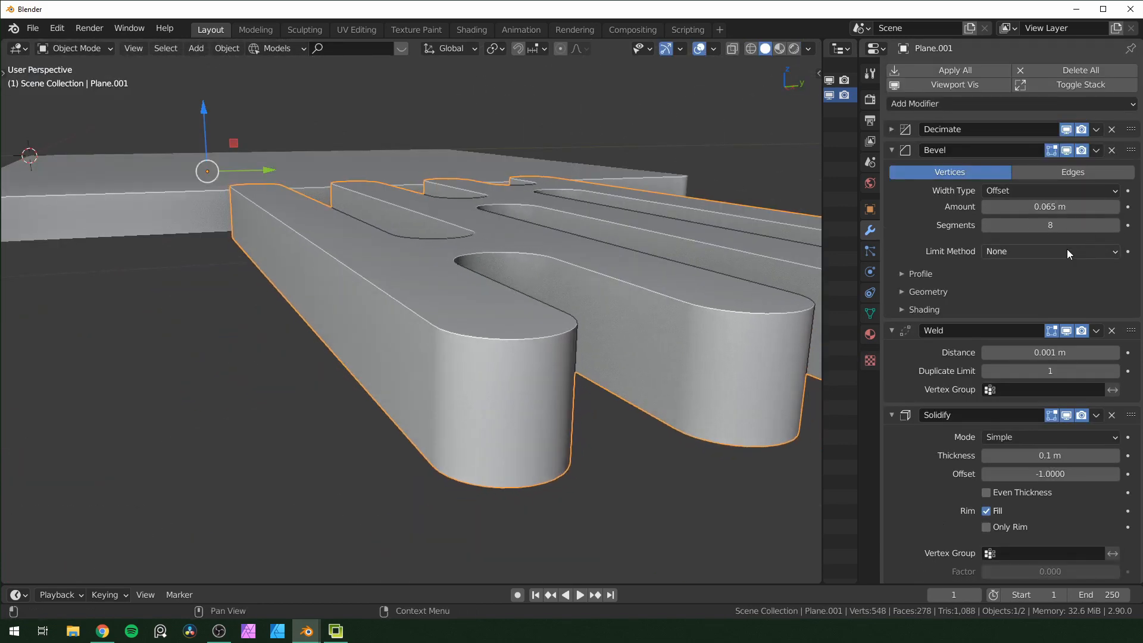
{"action": "left_click", "coordinate": [1045, 207]}
{"action": "type", "text": ".0"}
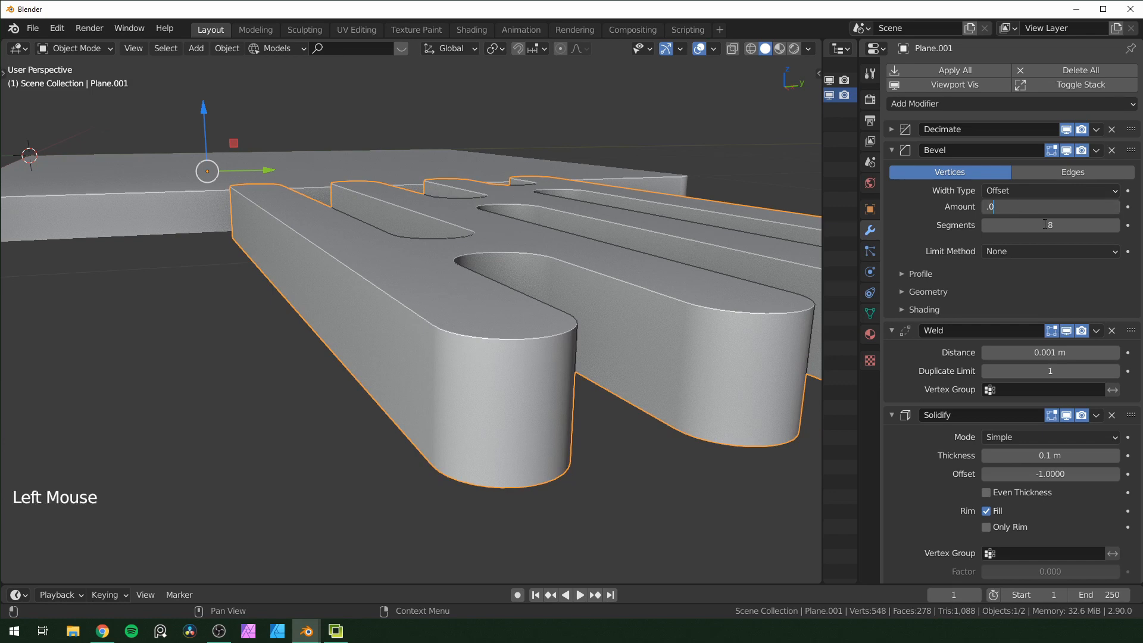
{"action": "type", "text": "5"}
{"action": "key", "text": "Return"}
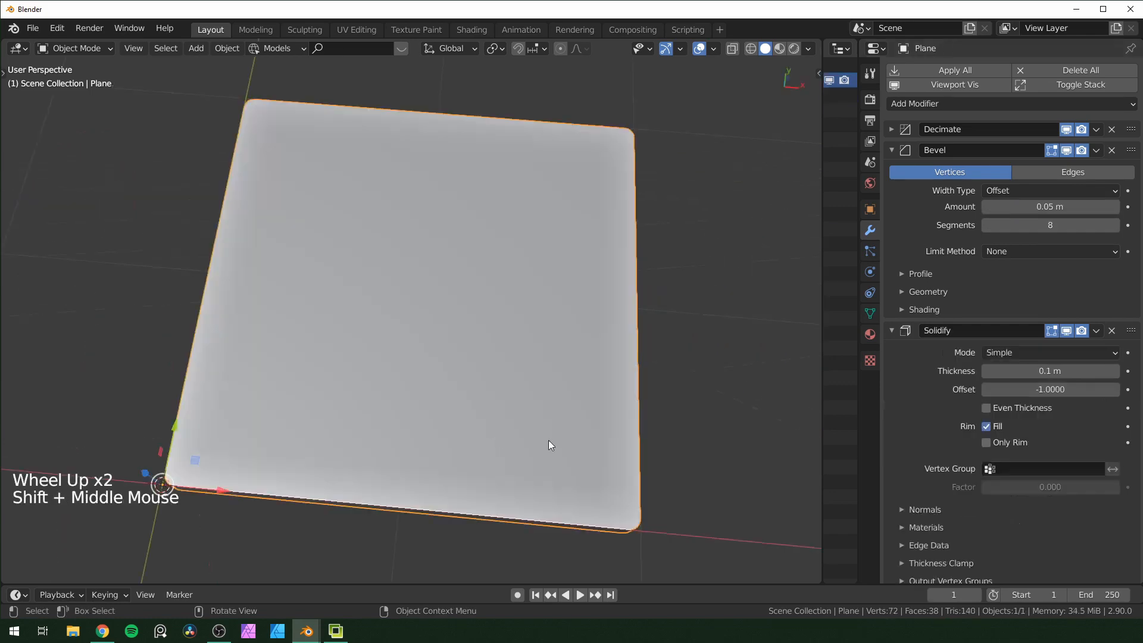
- Add a Weld modifier to the original slab and move it above the Solidify modifier in the stack
{"action": "scroll", "coordinate": [1055, 419], "scroll_direction": "down", "scroll_amount": 2}
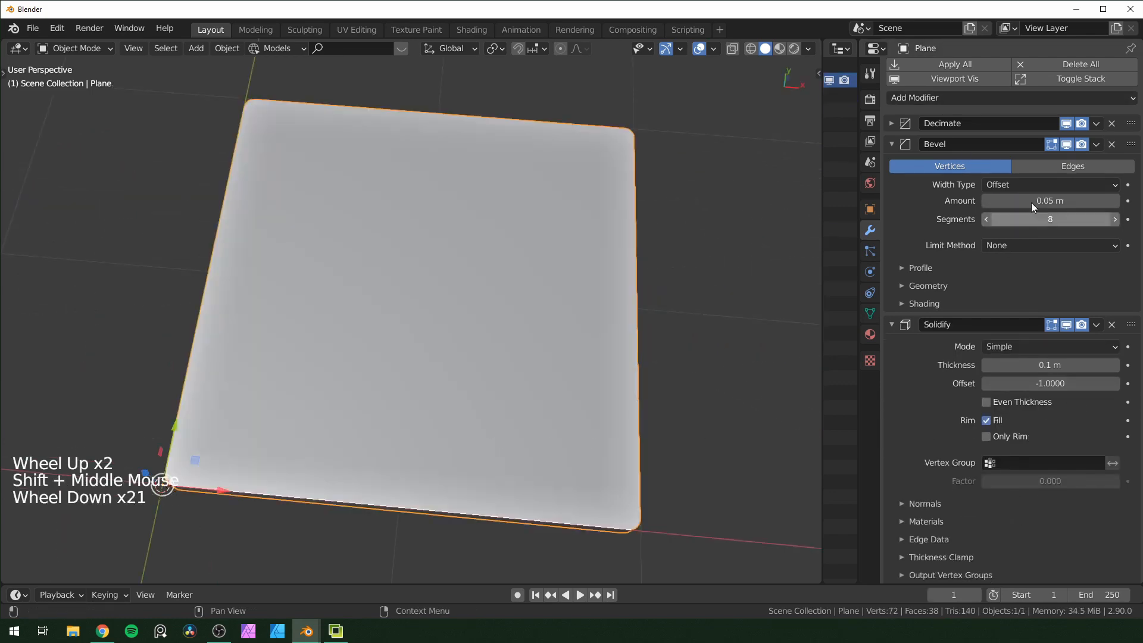
{"action": "left_click", "coordinate": [1027, 98]}
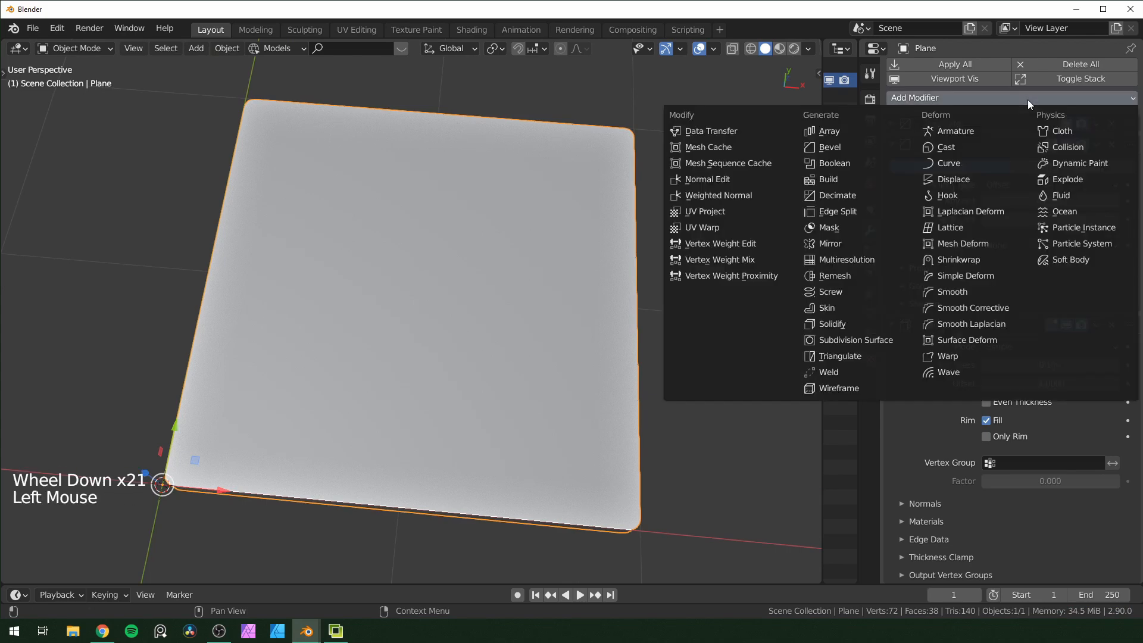
{"action": "left_click", "coordinate": [827, 372]}
{"action": "scroll", "coordinate": [1111, 338], "scroll_direction": "down", "scroll_amount": 20}
{"action": "left_click_drag", "start_coordinate": [1130, 511], "coordinate": [1125, 241]}
{"action": "scroll", "coordinate": [763, 393], "scroll_direction": "up", "scroll_amount": 1}
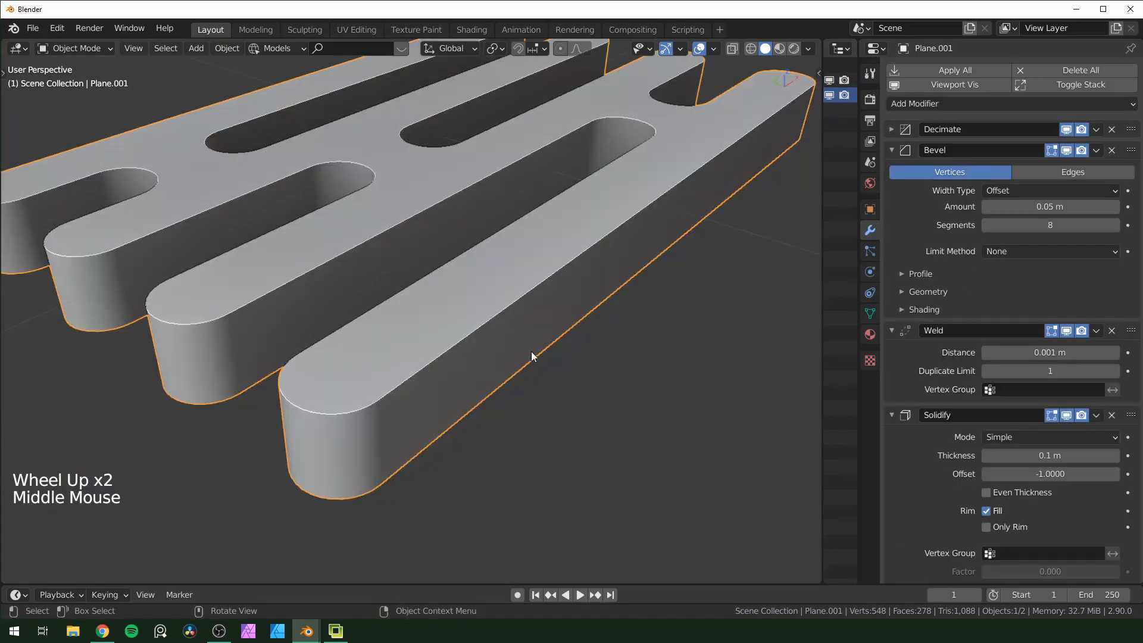
- Collapse the separated piece's existing modifiers and add a second Bevel modifier after Solidify
{"action": "left_click", "coordinate": [892, 330]}
{"action": "left_click", "coordinate": [891, 352]}
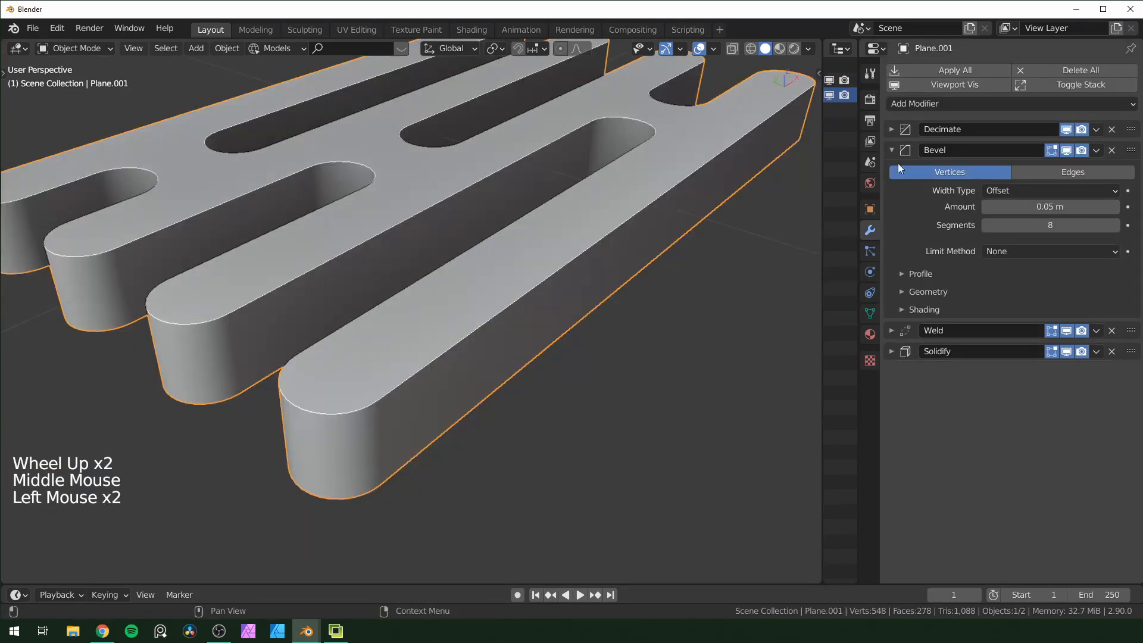
{"action": "left_click", "coordinate": [891, 150]}
{"action": "left_click_drag", "start_coordinate": [935, 103], "coordinate": [837, 152]}
{"action": "scroll", "coordinate": [654, 302], "scroll_direction": "up", "scroll_amount": 2}
{"action": "middle_click_drag", "start_coordinate": [654, 303], "coordinate": [583, 370]}
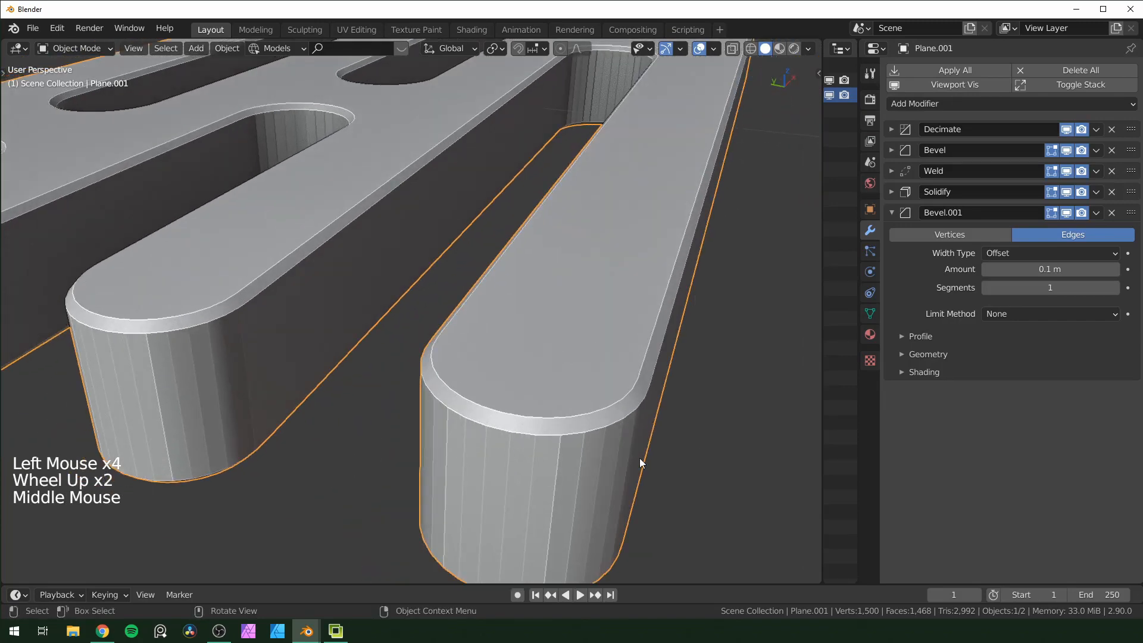
{"action": "middle_click_drag", "start_coordinate": [639, 459], "coordinate": [619, 461]}
- Limit the second Bevel modifier by Angle and reduce its amount to suit the bar edges
{"action": "left_click", "coordinate": [1027, 255]}
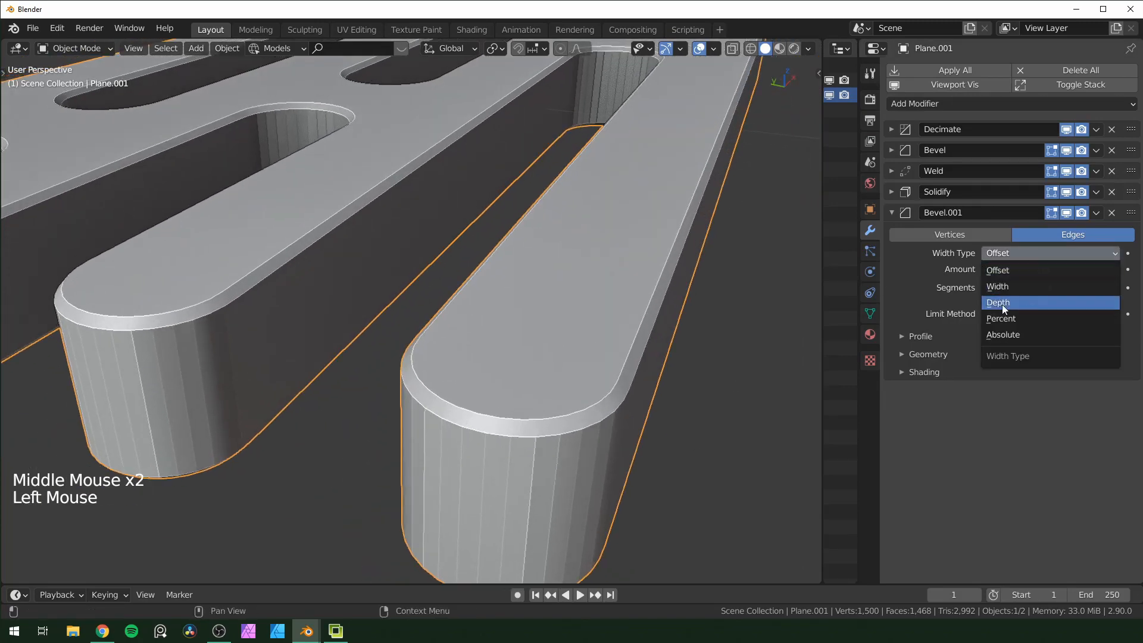
{"action": "left_click", "coordinate": [1039, 314]}
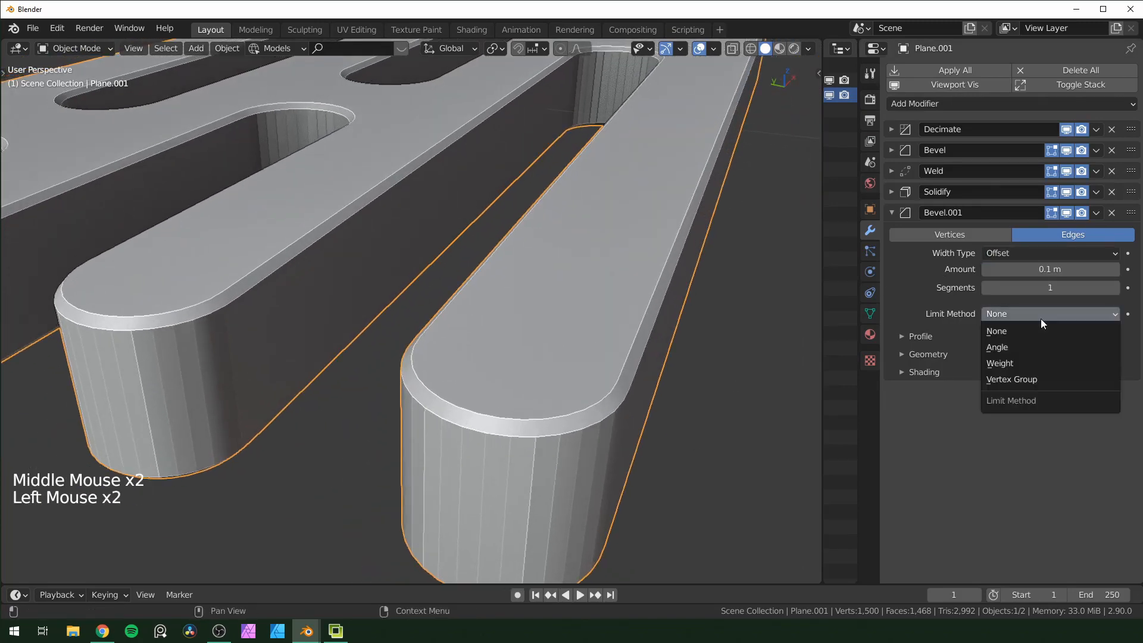
{"action": "left_click", "coordinate": [1022, 349]}
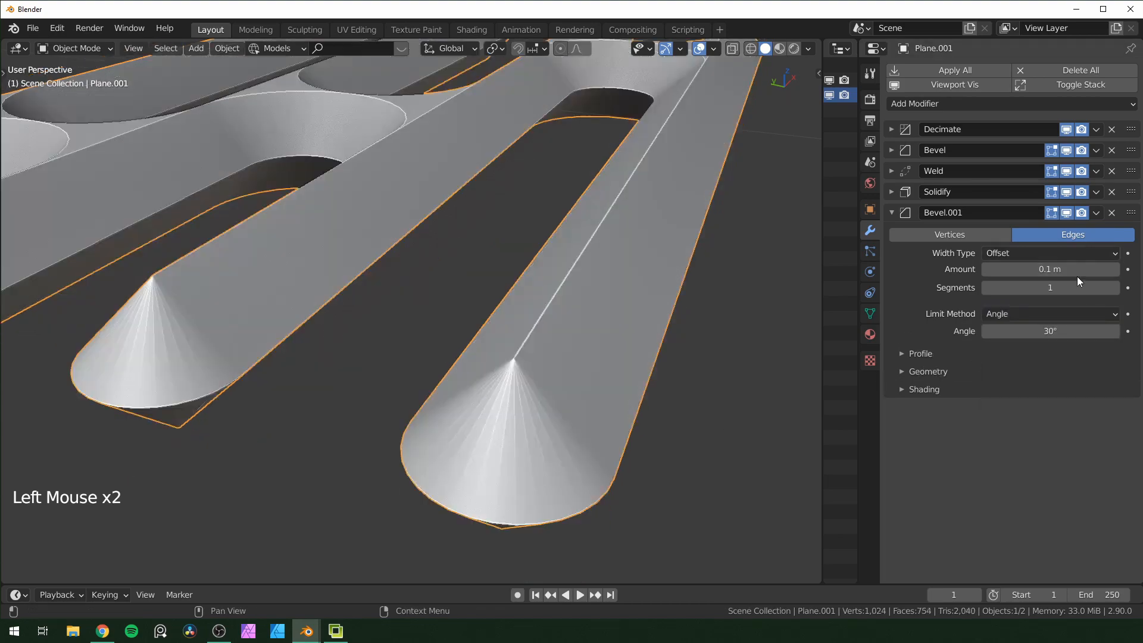
{"action": "left_click_drag", "start_coordinate": [1076, 272], "coordinate": [1026, 273], "text": "shift"}
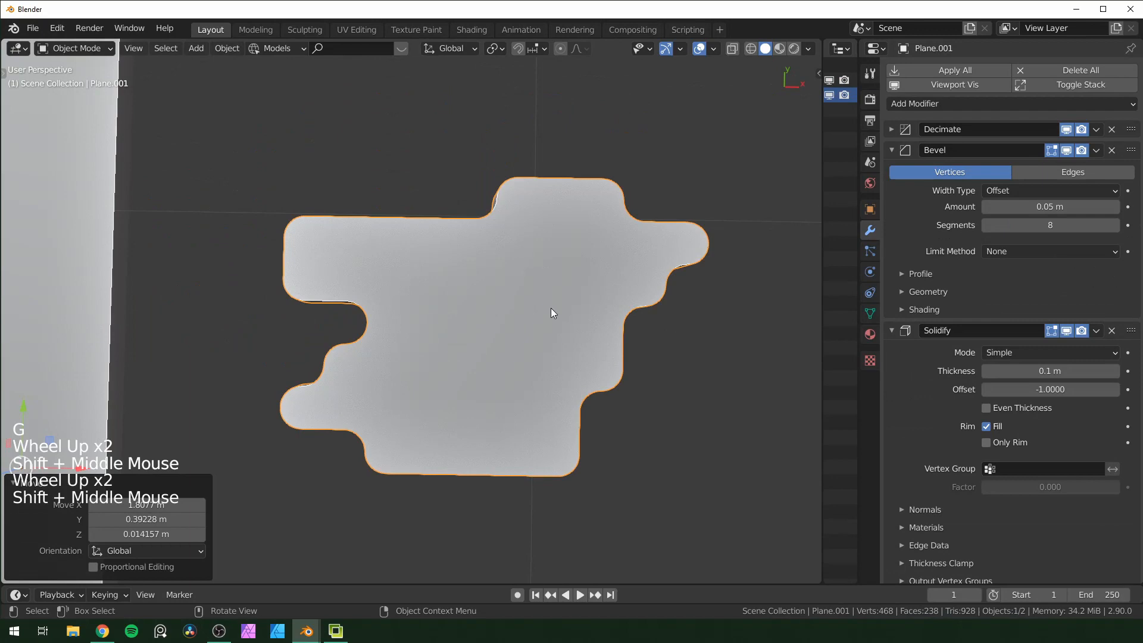
- Delete interior faces of the separated piece so its openings meet only at a corner, and inspect the result in wireframe
{"action": "key", "text": "Tab"}
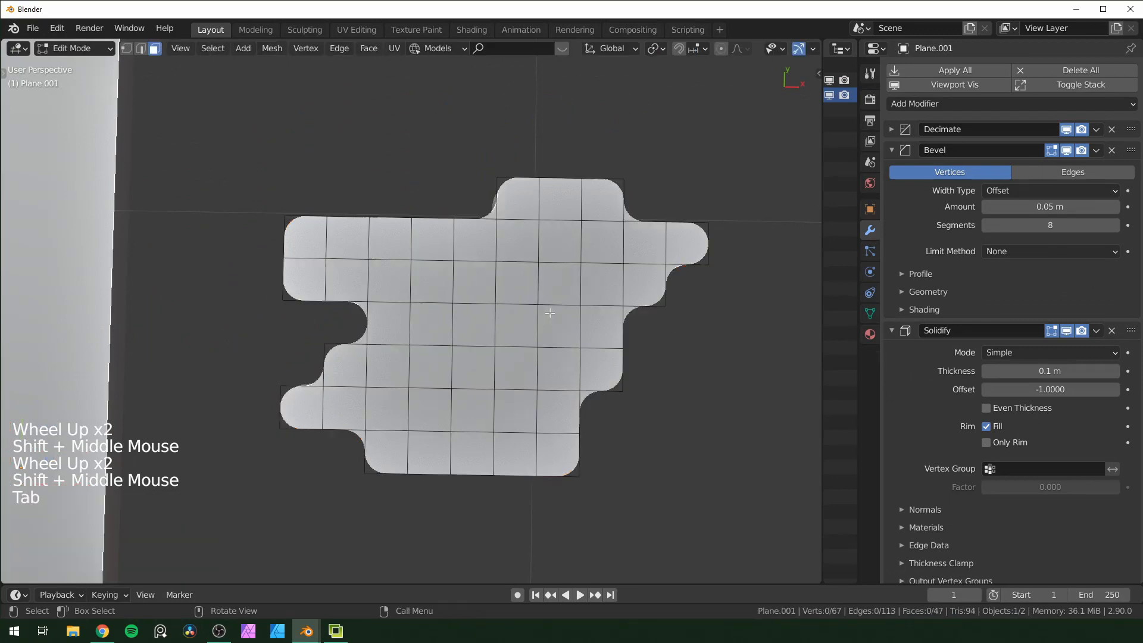
{"action": "left_click", "coordinate": [450, 356]}
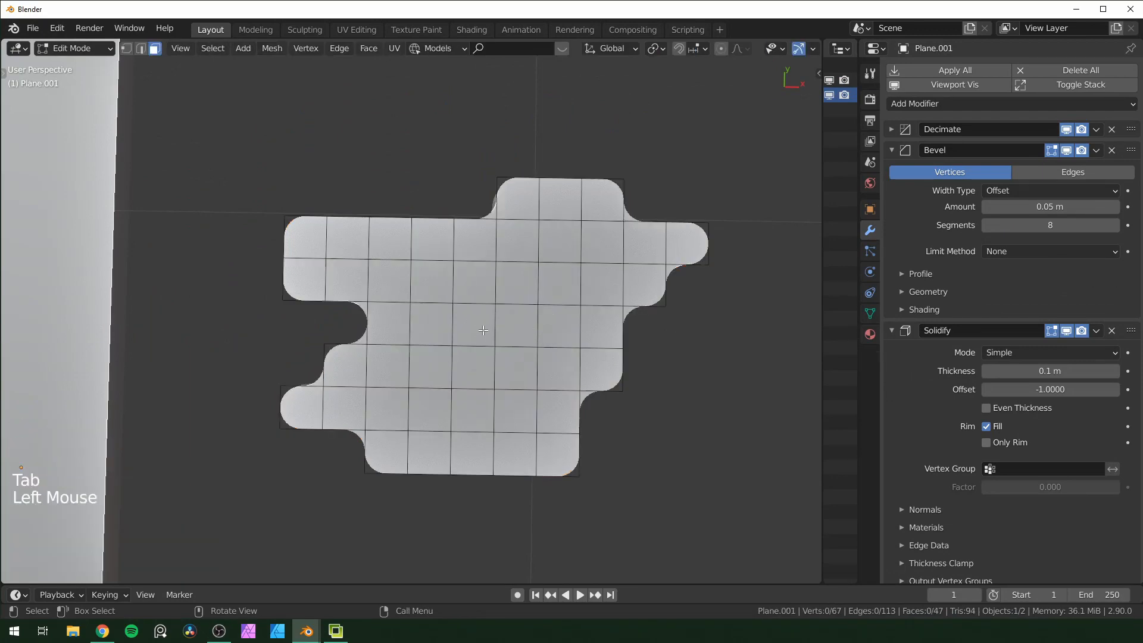
{"action": "key", "text": "3"}
{"action": "left_click", "coordinate": [483, 326]}
{"action": "left_click", "coordinate": [490, 347]}
{"action": "key", "text": "x"}
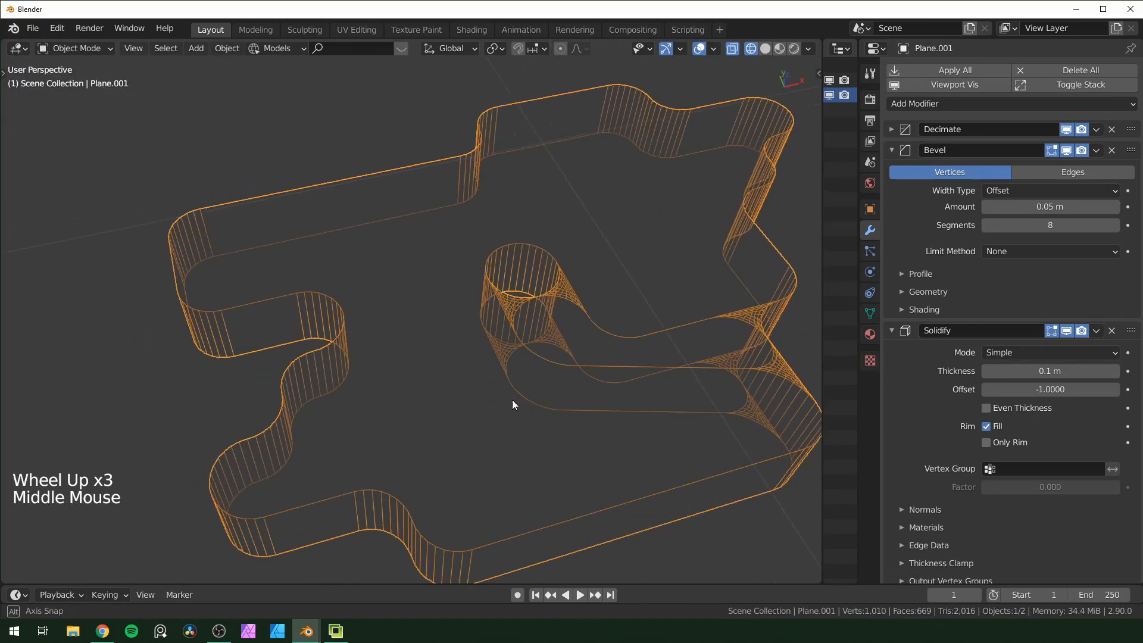
{"action": "middle_click_drag", "start_coordinate": [655, 389], "coordinate": [374, 367]}
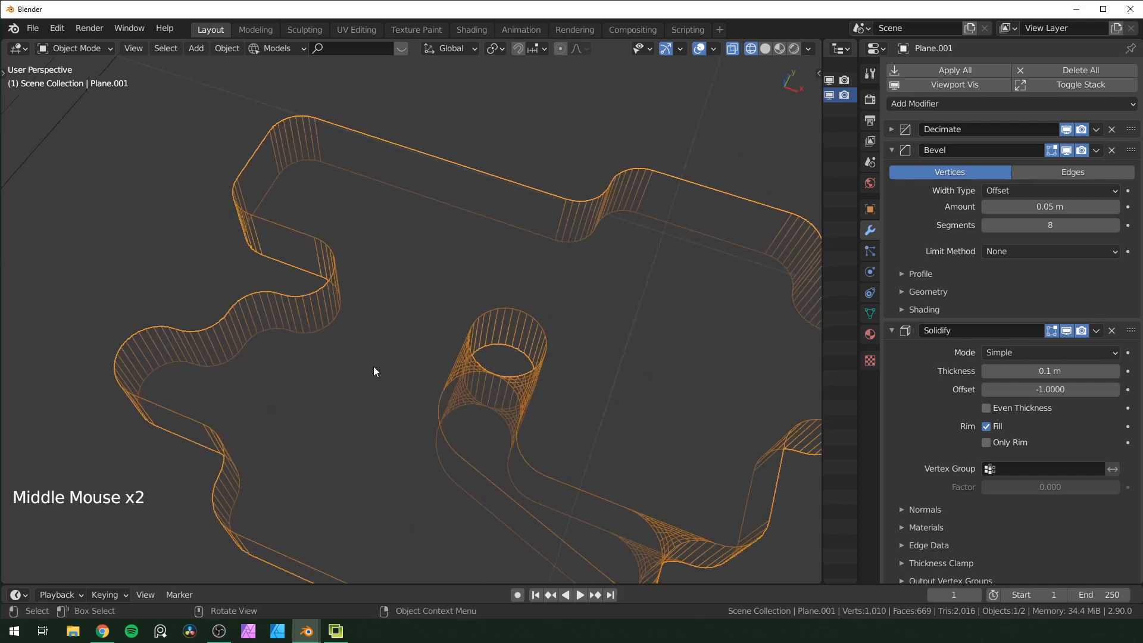
{"action": "middle_click_drag", "start_coordinate": [568, 431], "coordinate": [508, 375]}
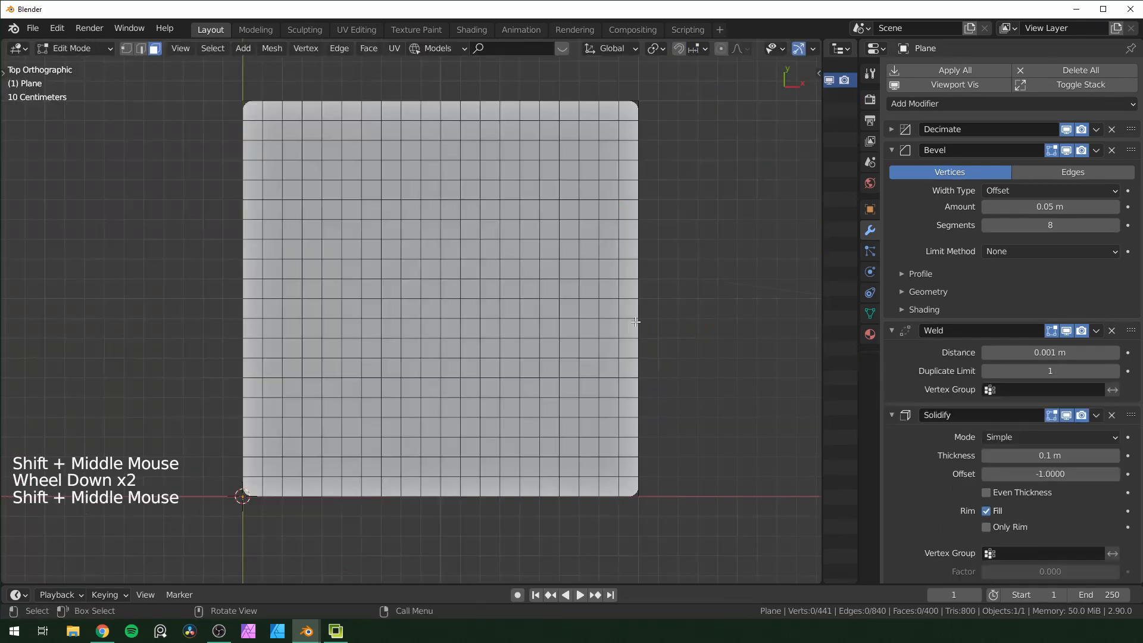
- Circle-select six horizontal strips of faces with different lengths, one row apart, across the lower part of the slab
{"action": "middle_click_drag", "start_coordinate": [464, 369], "coordinate": [516, 369], "text": "shift"}
{"action": "key", "text": "c"}
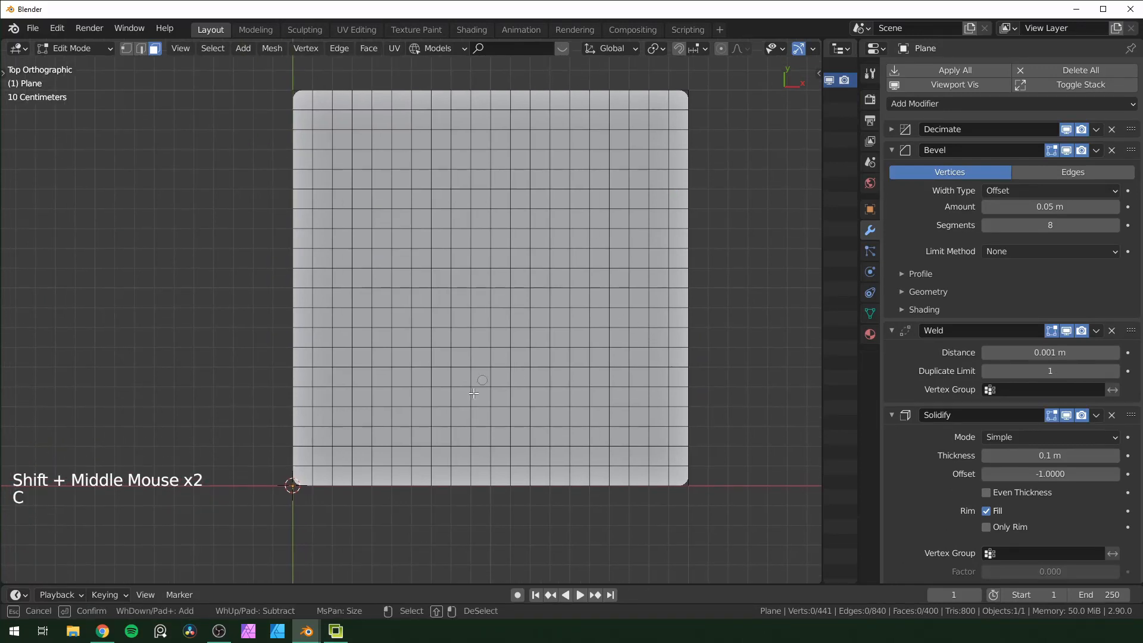
{"action": "left_click_drag", "start_coordinate": [398, 476], "coordinate": [637, 476]}
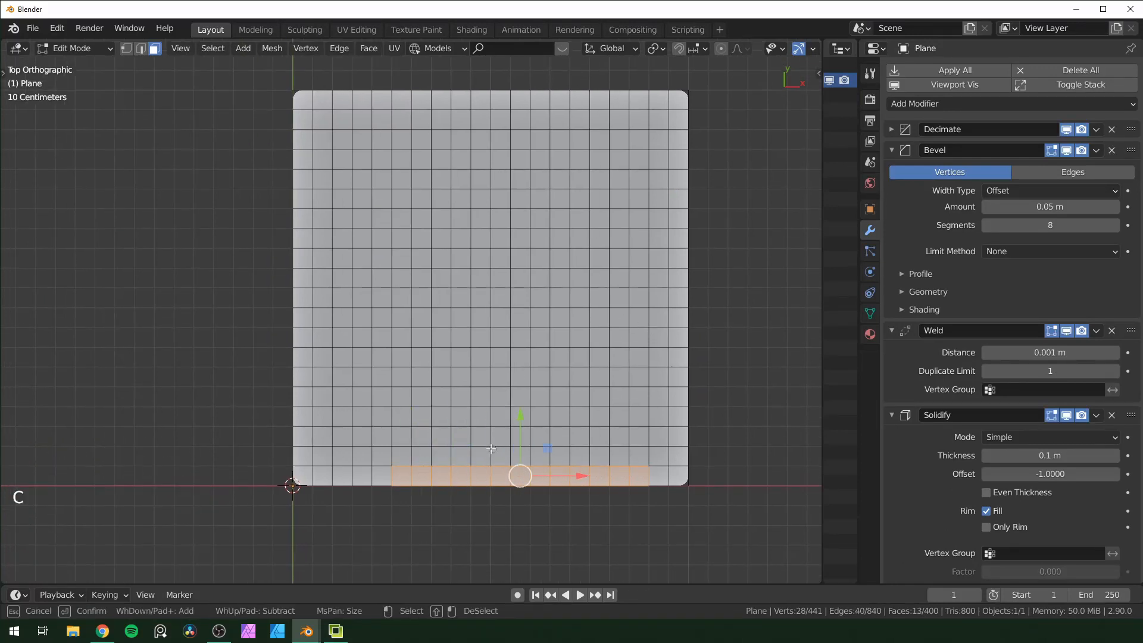
{"action": "left_click_drag", "start_coordinate": [440, 435], "coordinate": [589, 431]}
{"action": "left_click_drag", "start_coordinate": [466, 396], "coordinate": [562, 395]}
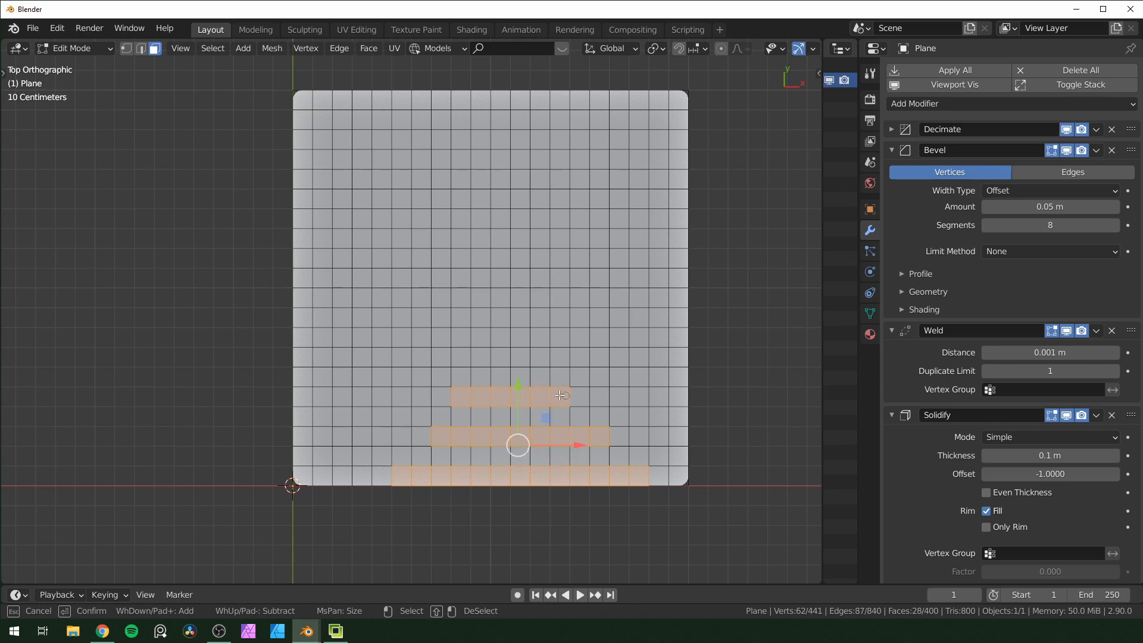
{"action": "left_click_drag", "start_coordinate": [400, 357], "coordinate": [541, 358]}
{"action": "left_click", "coordinate": [471, 319]}
{"action": "left_click_drag", "start_coordinate": [471, 320], "coordinate": [611, 316]}
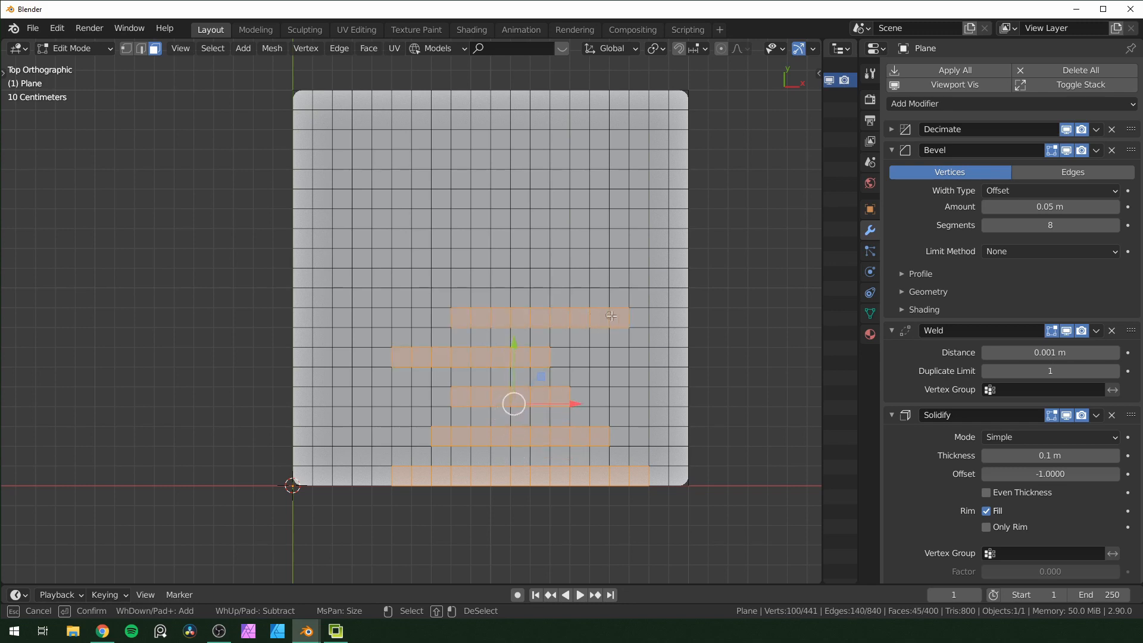
{"action": "left_click_drag", "start_coordinate": [461, 278], "coordinate": [557, 277]}
- Add a small checkered cluster of faces above the strips to the selection, several of them touching only at corners
{"action": "left_click", "coordinate": [424, 197]}
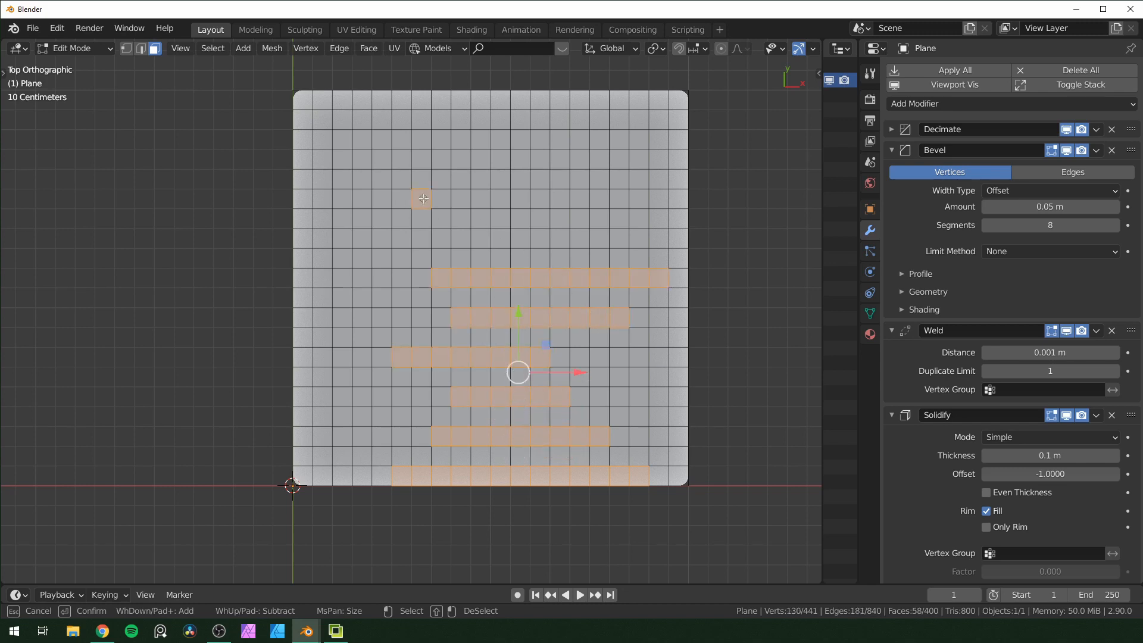
{"action": "left_click", "coordinate": [439, 179]}
{"action": "mouse_move", "coordinate": [441, 217]}
{"action": "left_mouse_down"}
{"action": "mouse_move", "coordinate": [466, 193]}
{"action": "mouse_move", "coordinate": [520, 199]}
{"action": "left_mouse_up"}
{"action": "left_click", "coordinate": [480, 179]}
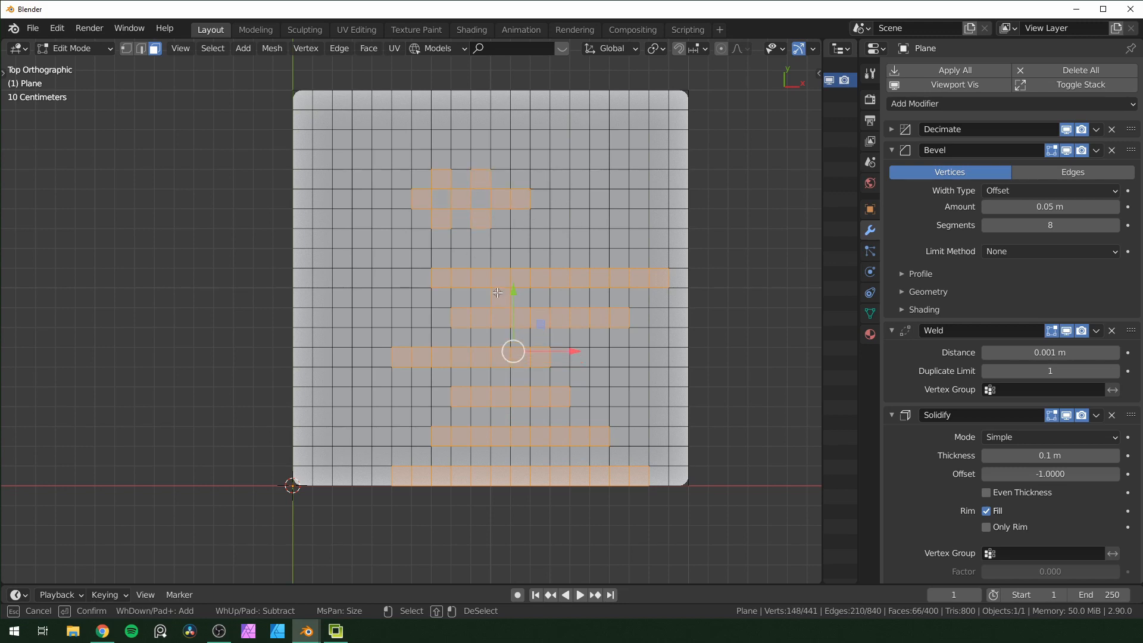
- Add short connecting faces between the horizontal strips to the selection, leaving small enclosed gaps, and finish circle selection
{"action": "left_click", "coordinate": [520, 336]}
{"action": "left_click_drag", "start_coordinate": [484, 378], "coordinate": [498, 378]}
{"action": "left_click_drag", "start_coordinate": [484, 455], "coordinate": [500, 455]}
{"action": "left_click", "coordinate": [558, 456]}
{"action": "left_click", "coordinate": [538, 416]}
{"action": "left_click_drag", "start_coordinate": [577, 298], "coordinate": [560, 298]}
{"action": "key", "text": "Escape"}
- Duplicate the selected faces in place and separate the copy into its own object
{"action": "key", "text": "shift+d"}
{"action": "right_click", "coordinate": [566, 271]}
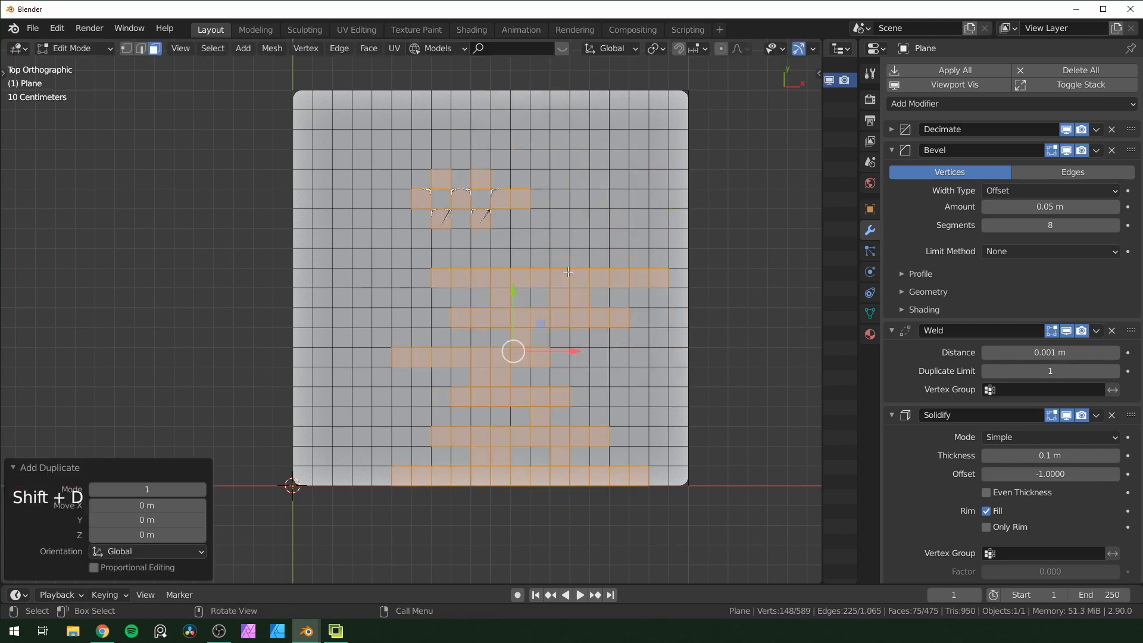
{"action": "key", "text": "p"}
{"action": "left_click", "coordinate": [560, 277]}
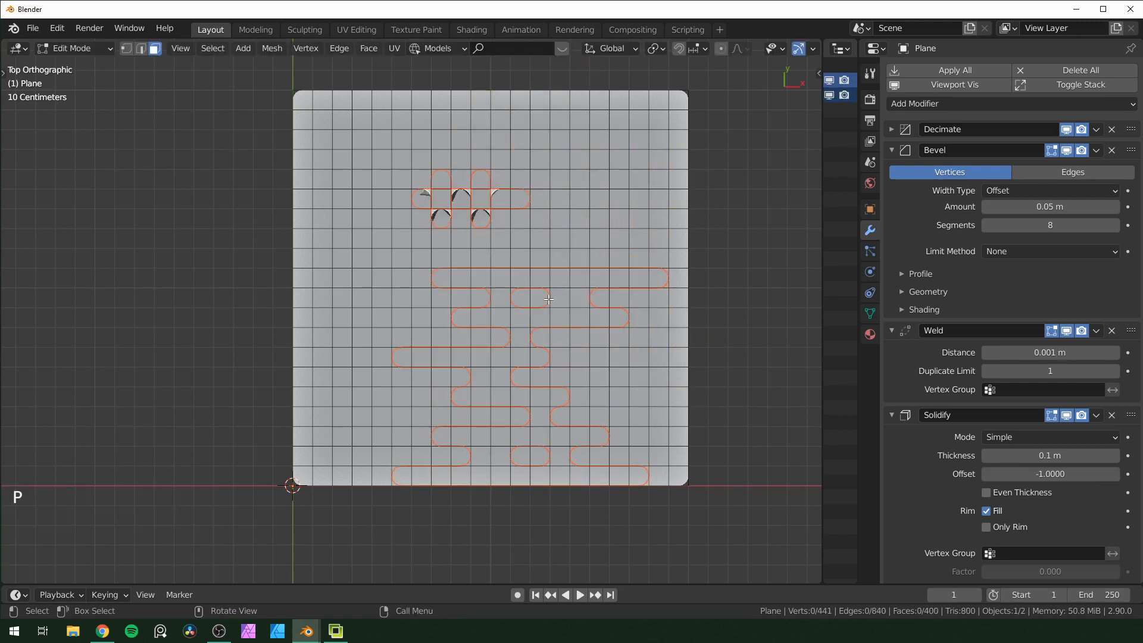
- Move the separated panel object out beside the original slab in Object Mode
{"action": "key", "text": "Tab"}
{"action": "middle_click_drag", "start_coordinate": [581, 319], "coordinate": [359, 334], "text": "shift"}
{"action": "left_click", "coordinate": [357, 322]}
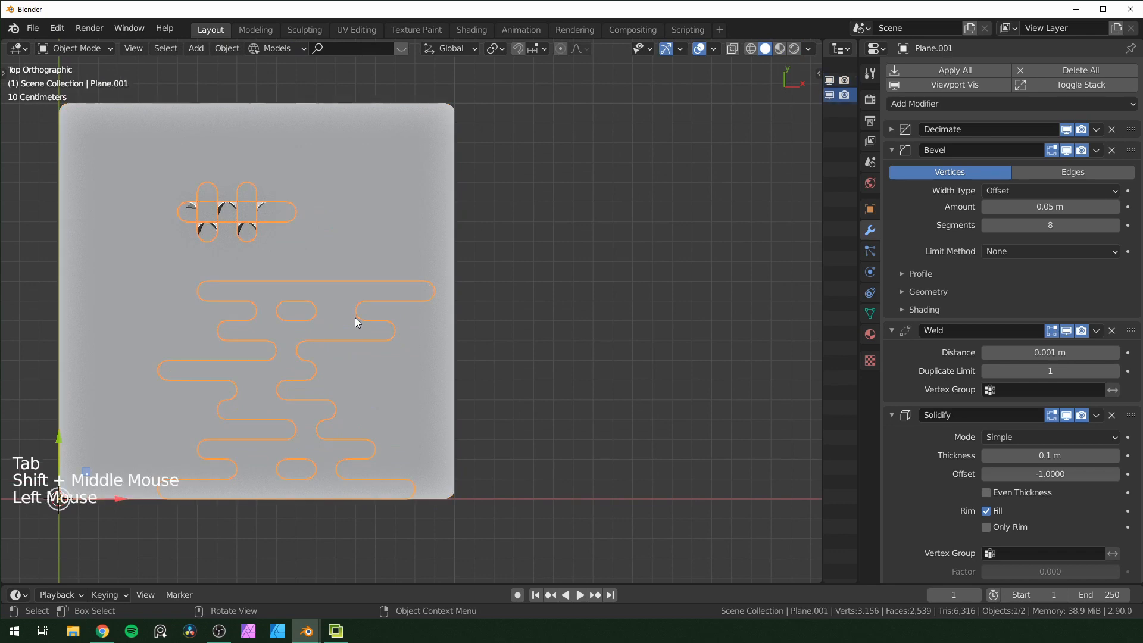
{"action": "key", "text": "g"}
{"action": "left_click", "coordinate": [762, 299]}
- Delete several faces from the small cluster of the separated panel, leaving neighbouring faces that touch diagonally
{"action": "middle_click_drag", "start_coordinate": [722, 245], "coordinate": [593, 231], "text": "shift"}
{"action": "scroll", "coordinate": [593, 289], "scroll_direction": "up", "scroll_amount": 2}
{"action": "scroll", "coordinate": [593, 230], "scroll_direction": "down", "scroll_amount": 1}
{"action": "middle_click_drag", "start_coordinate": [481, 288], "coordinate": [515, 271]}
{"action": "scroll", "coordinate": [505, 293], "scroll_direction": "up", "scroll_amount": 3}
{"action": "scroll", "coordinate": [515, 271], "scroll_direction": "up", "scroll_amount": 3}
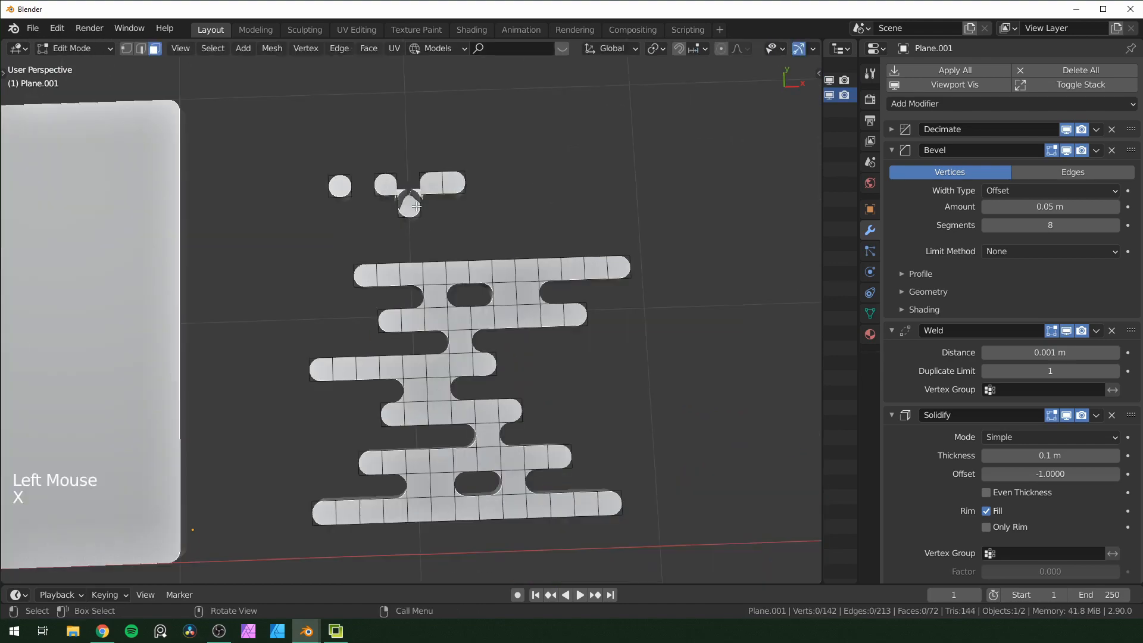
{"action": "left_click", "coordinate": [440, 211]}
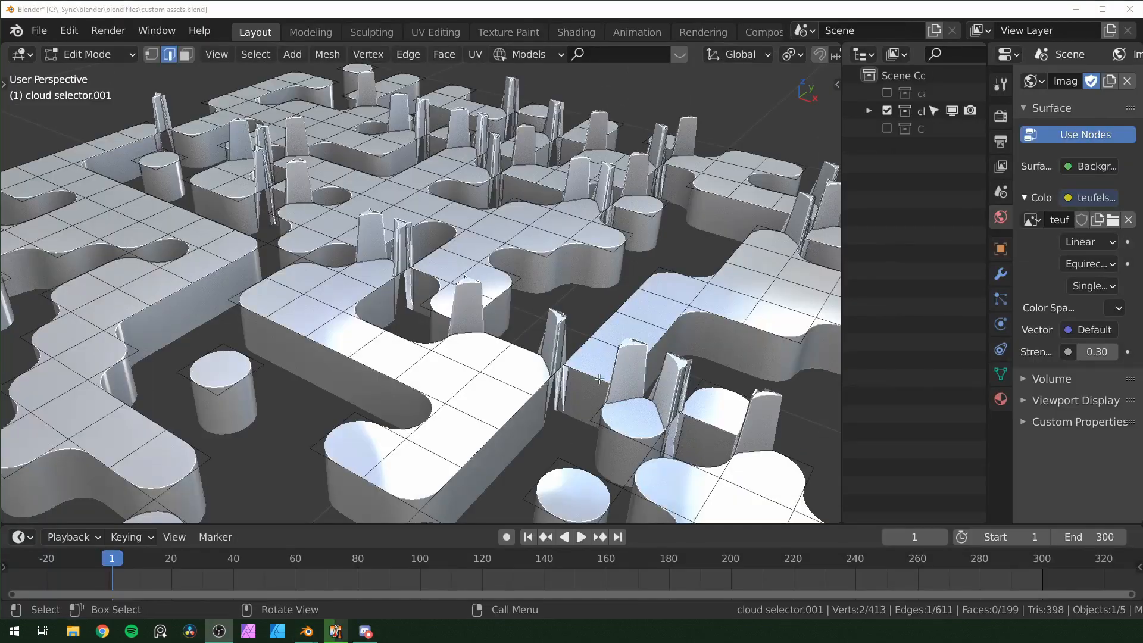
- In a top view of the cloud selector mesh, circle-select the edges around corners where the spiky bevel artefacts occur
{"action": "middle_click_drag", "start_coordinate": [600, 379], "coordinate": [655, 415]}
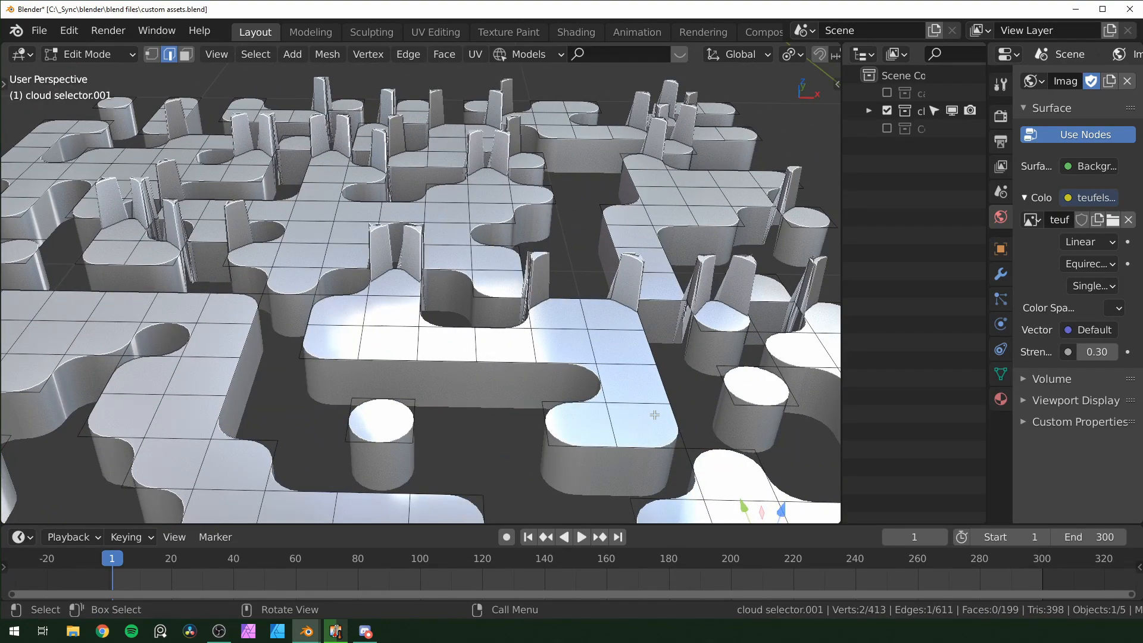
{"action": "key", "text": "KP_7"}
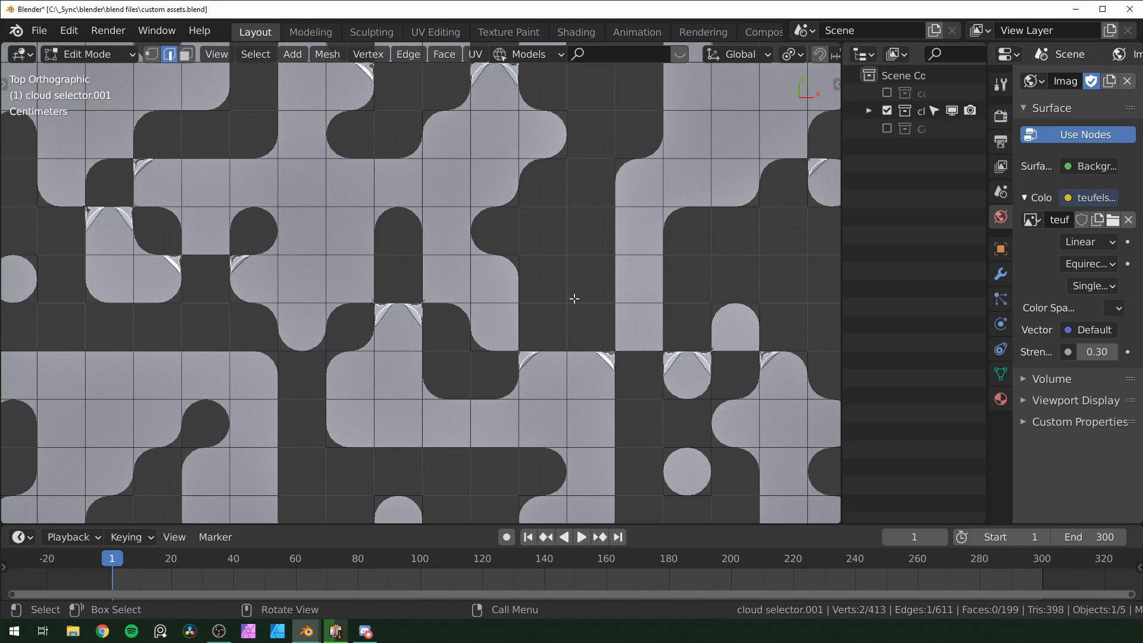
{"action": "key", "text": "c"}
{"action": "left_click", "coordinate": [615, 351]}
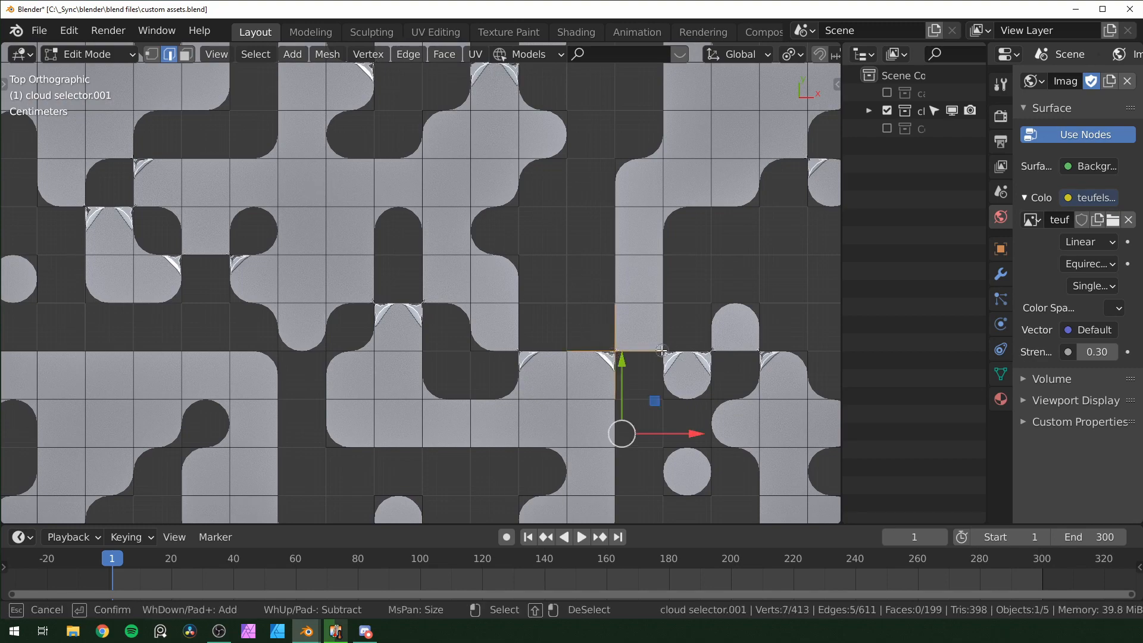
{"action": "left_click_drag", "start_coordinate": [662, 351], "coordinate": [738, 349]}
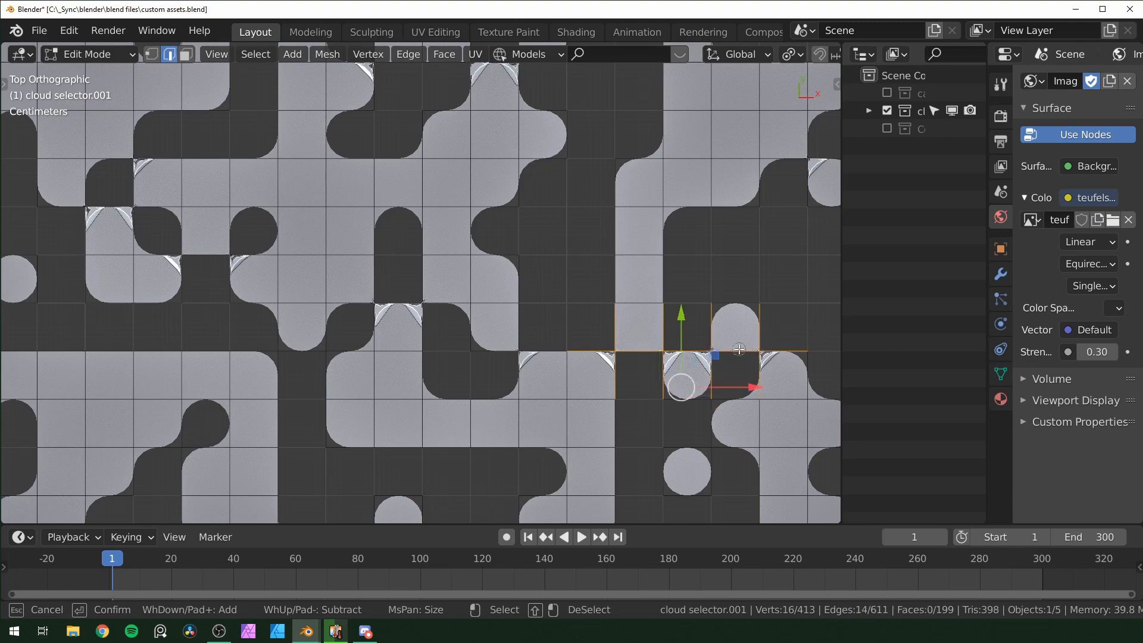
{"action": "left_click_drag", "start_coordinate": [518, 351], "coordinate": [375, 302]}
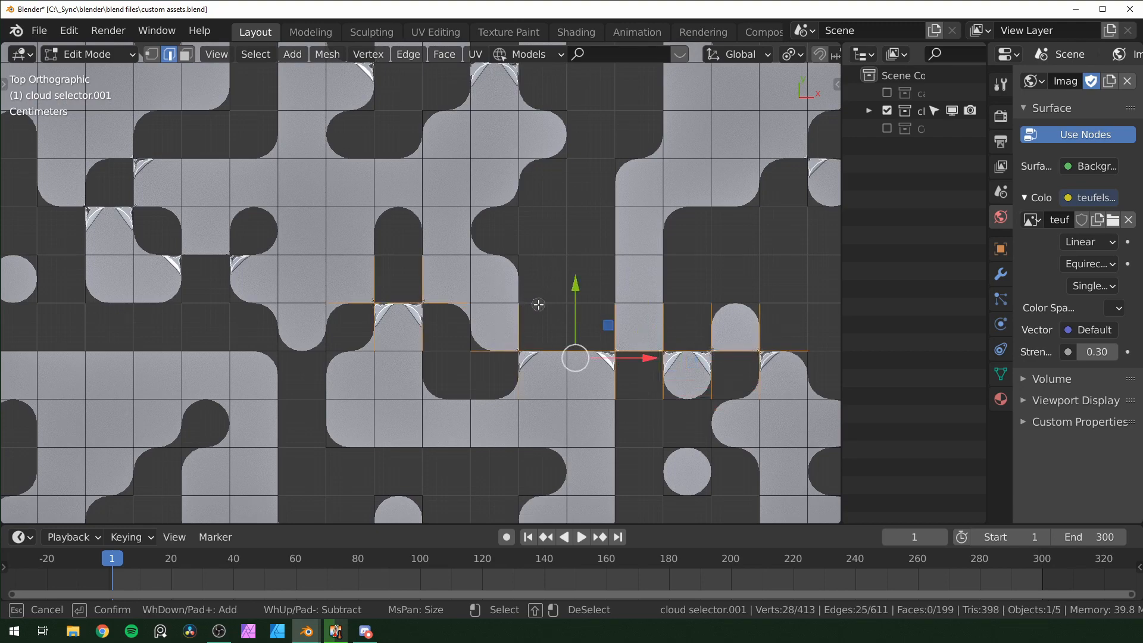
{"action": "key", "text": "Escape"}
- Run Edge Split with type Faces by Edges on the selected edges, and replace the selection with a single edge
{"action": "key", "text": "F3"}
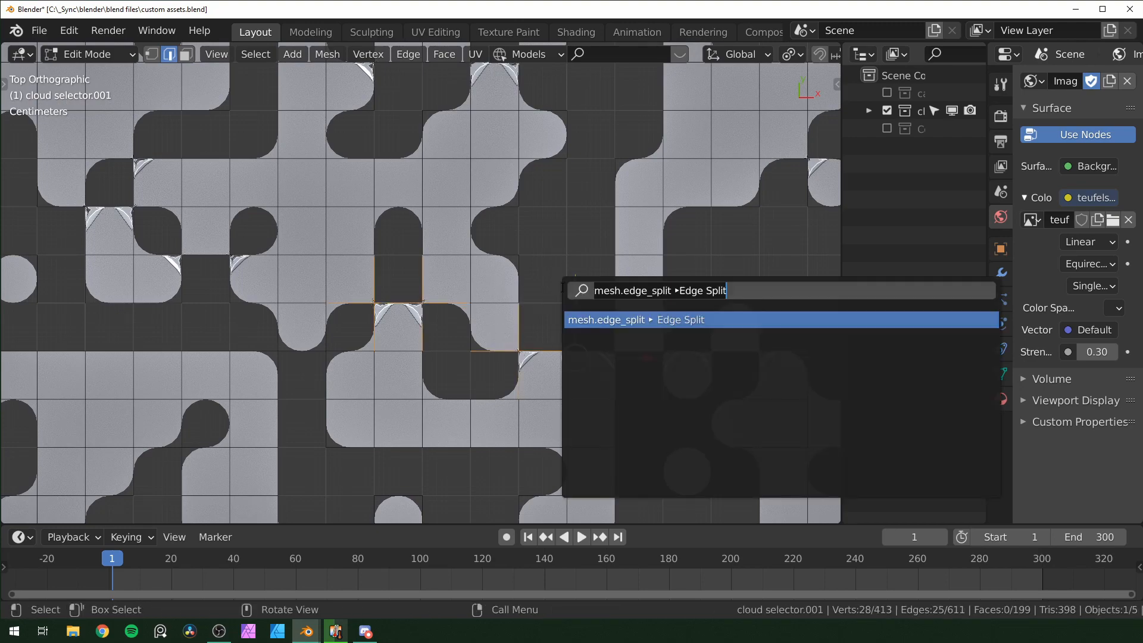
{"action": "left_click", "coordinate": [659, 322]}
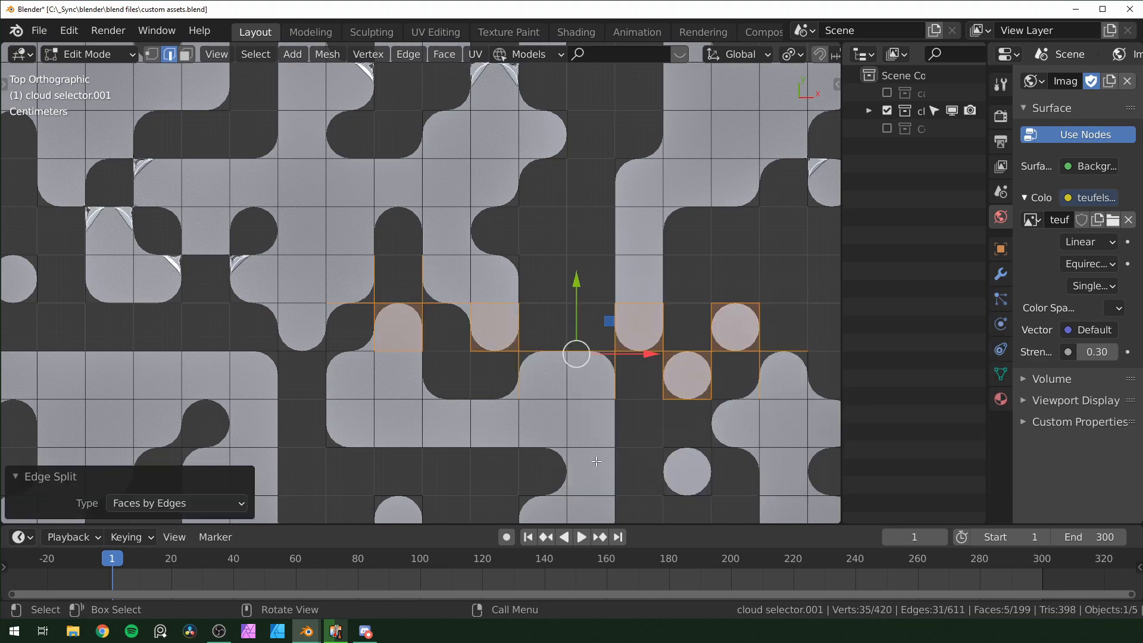
{"action": "left_click", "coordinate": [661, 390]}
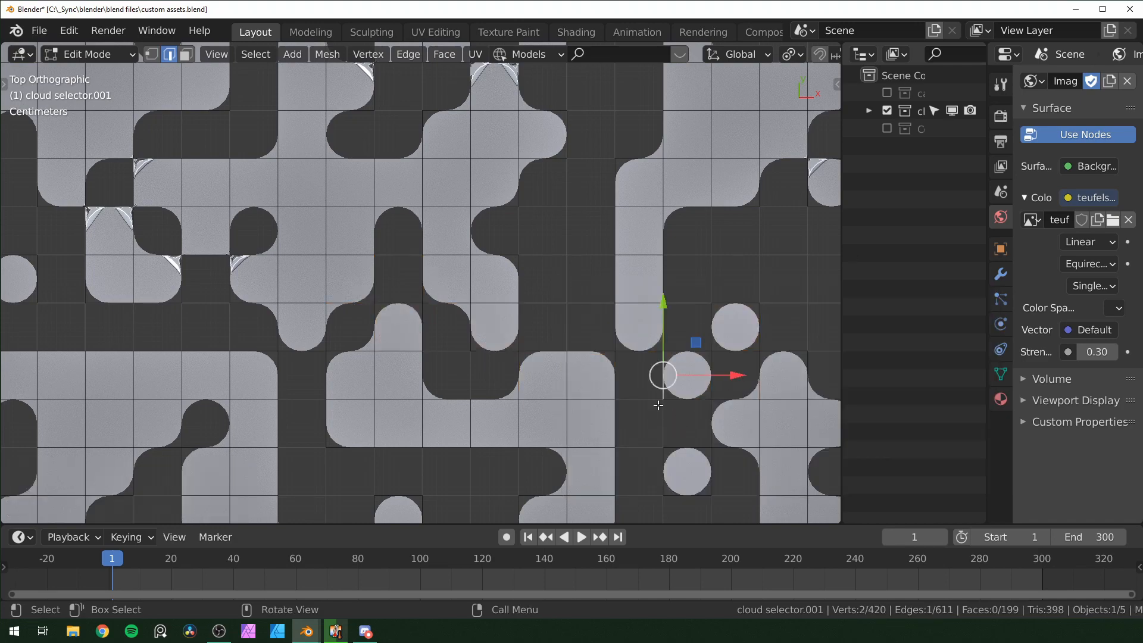